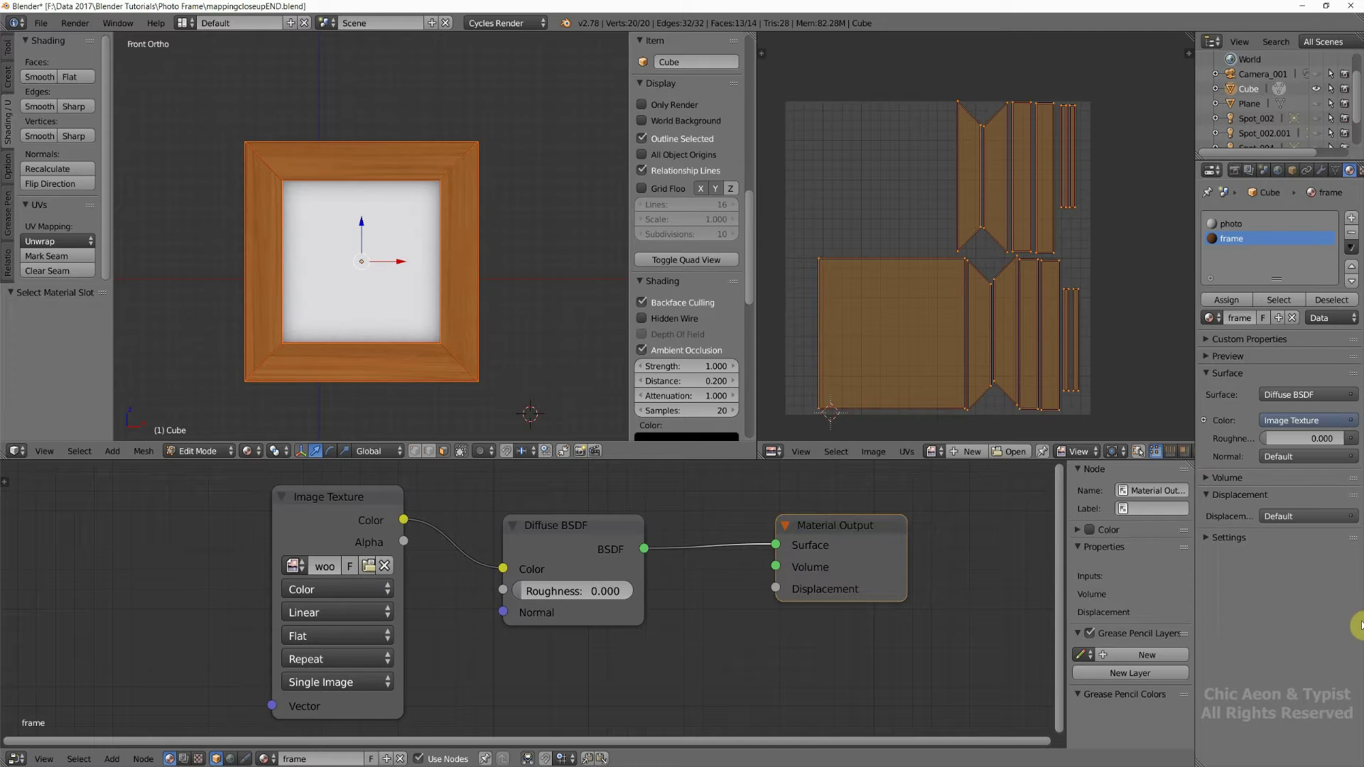
# - Start a new image in the UV editor named "photo frame" with alpha turned off
pyautogui.click(872, 454)
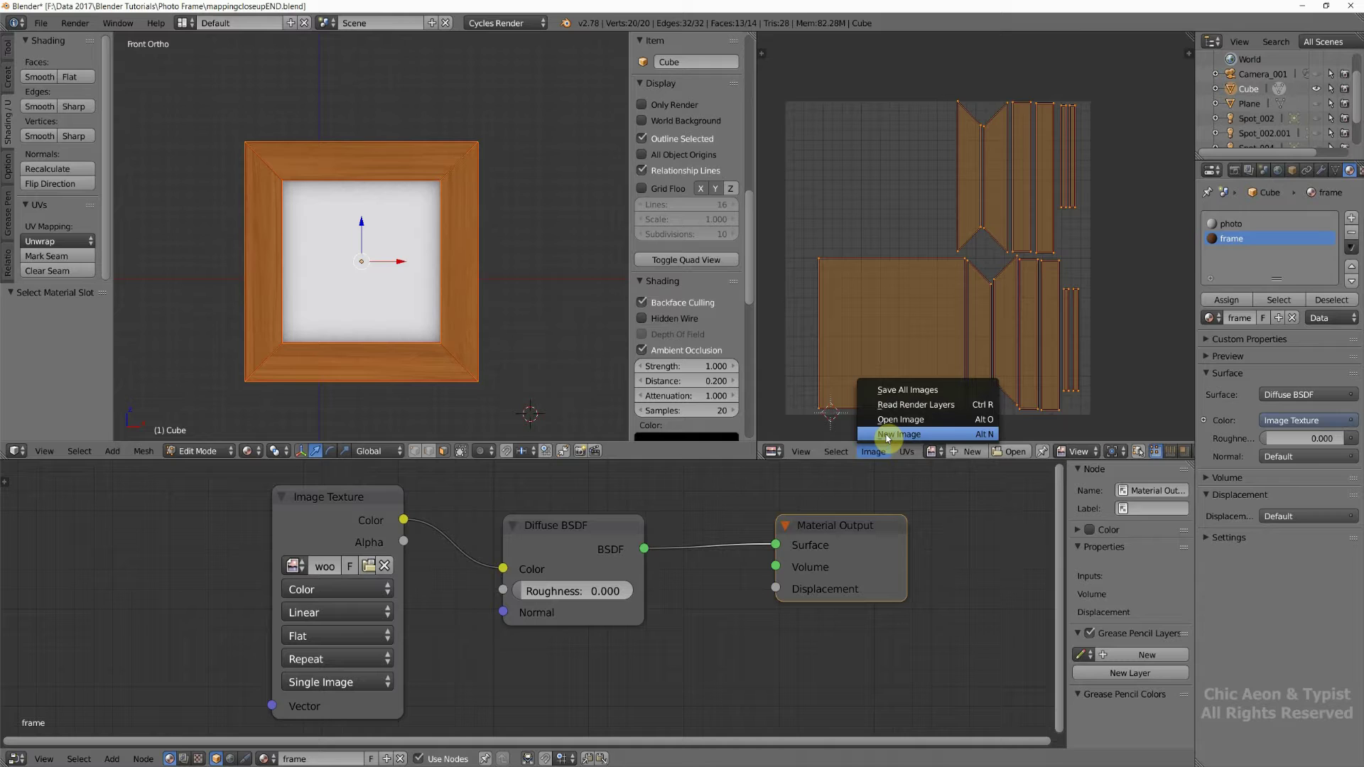
pyautogui.click(888, 435)
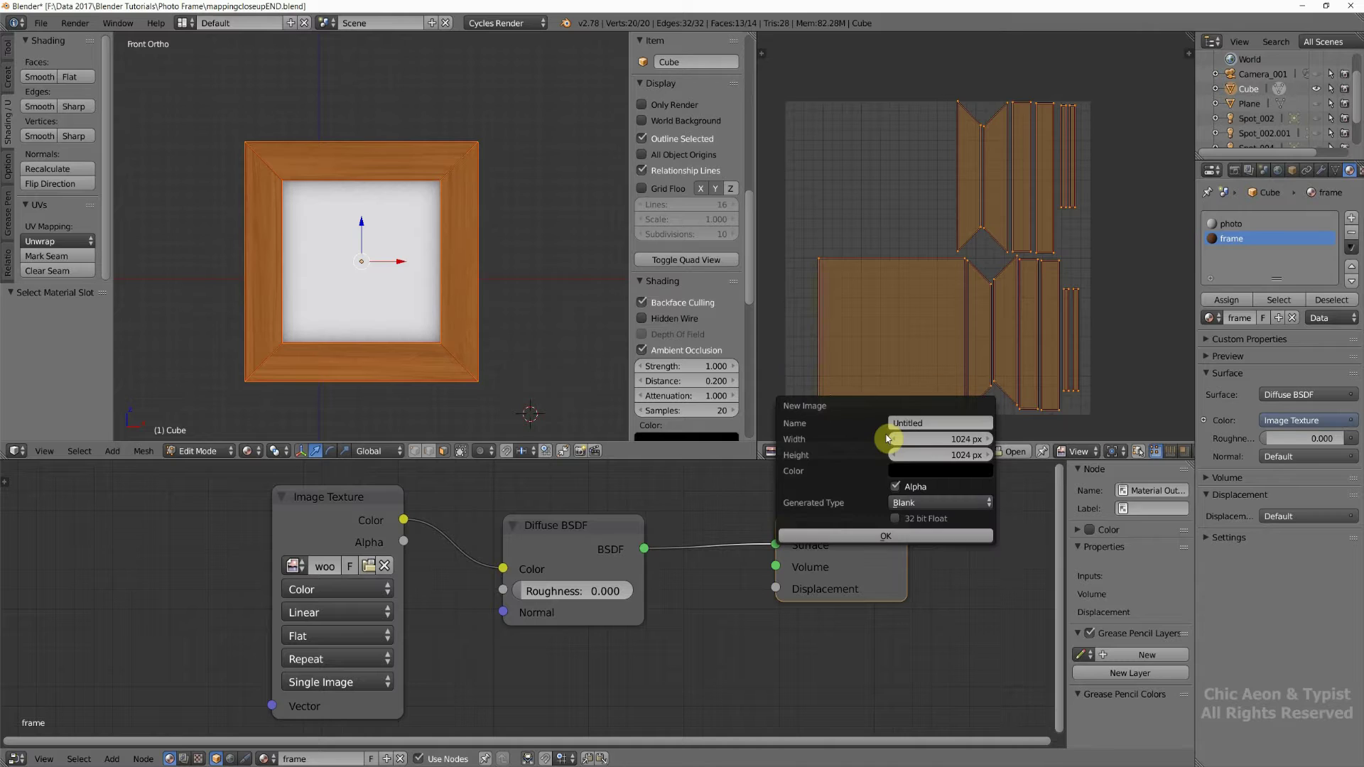
pyautogui.click(935, 422)
pyautogui.write('photo frame')
pyautogui.press('Return')
pyautogui.click(896, 487)
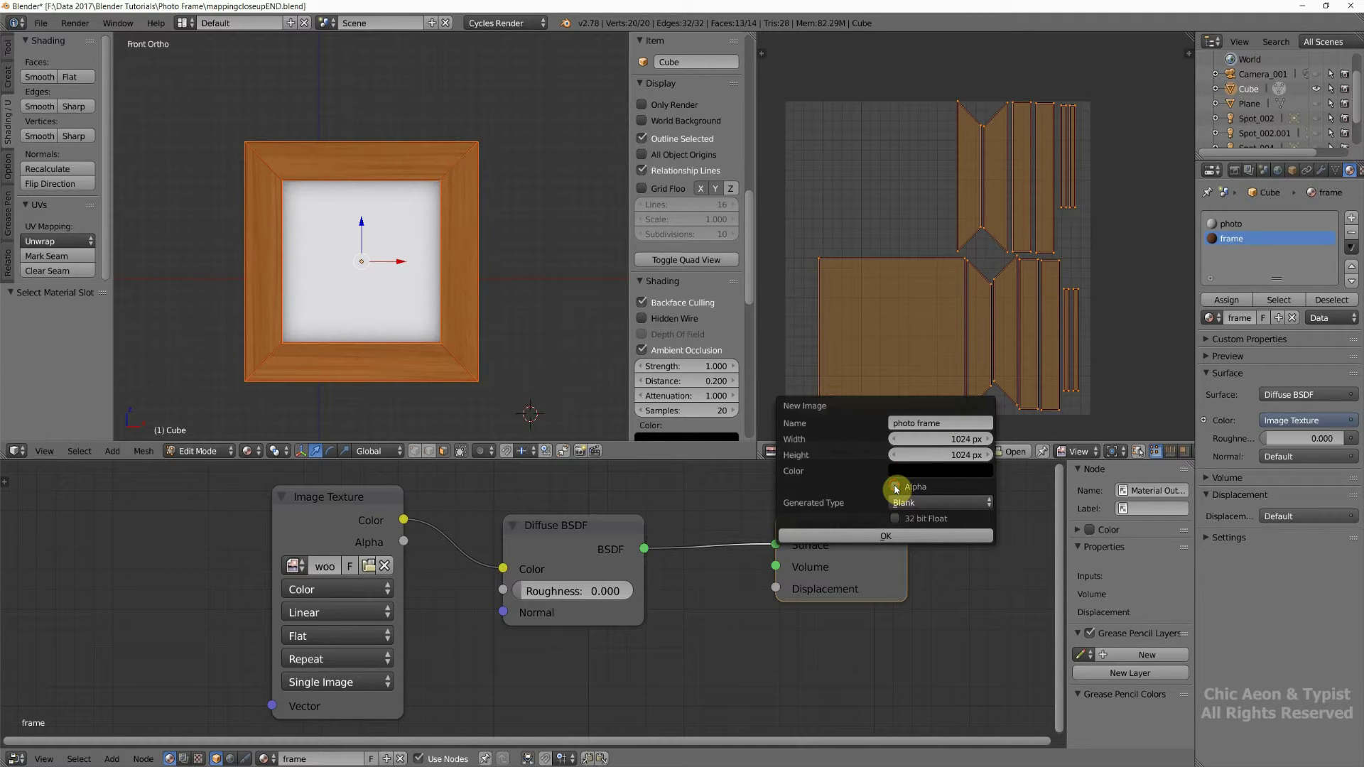
# - Set the new image's width and height to 512 px and create it
pyautogui.click(954, 442)
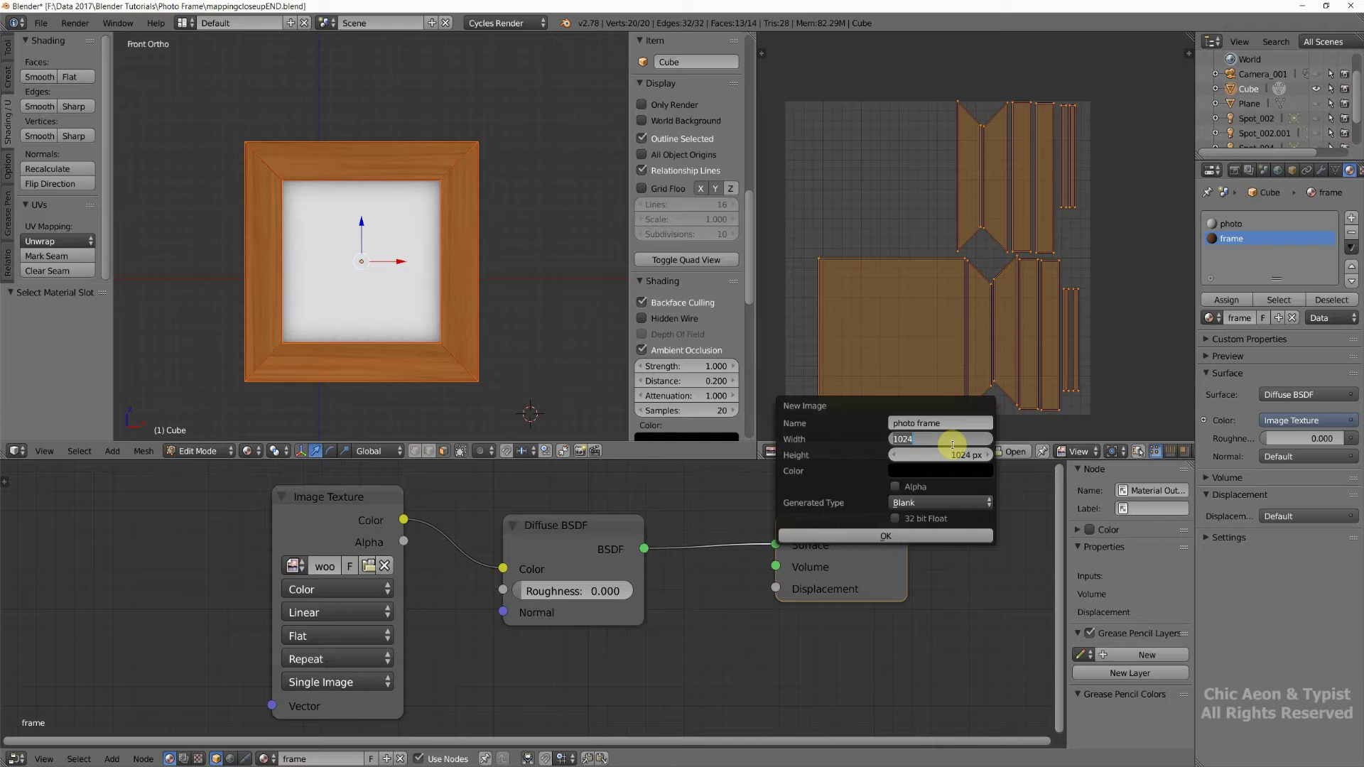
pyautogui.write('512')
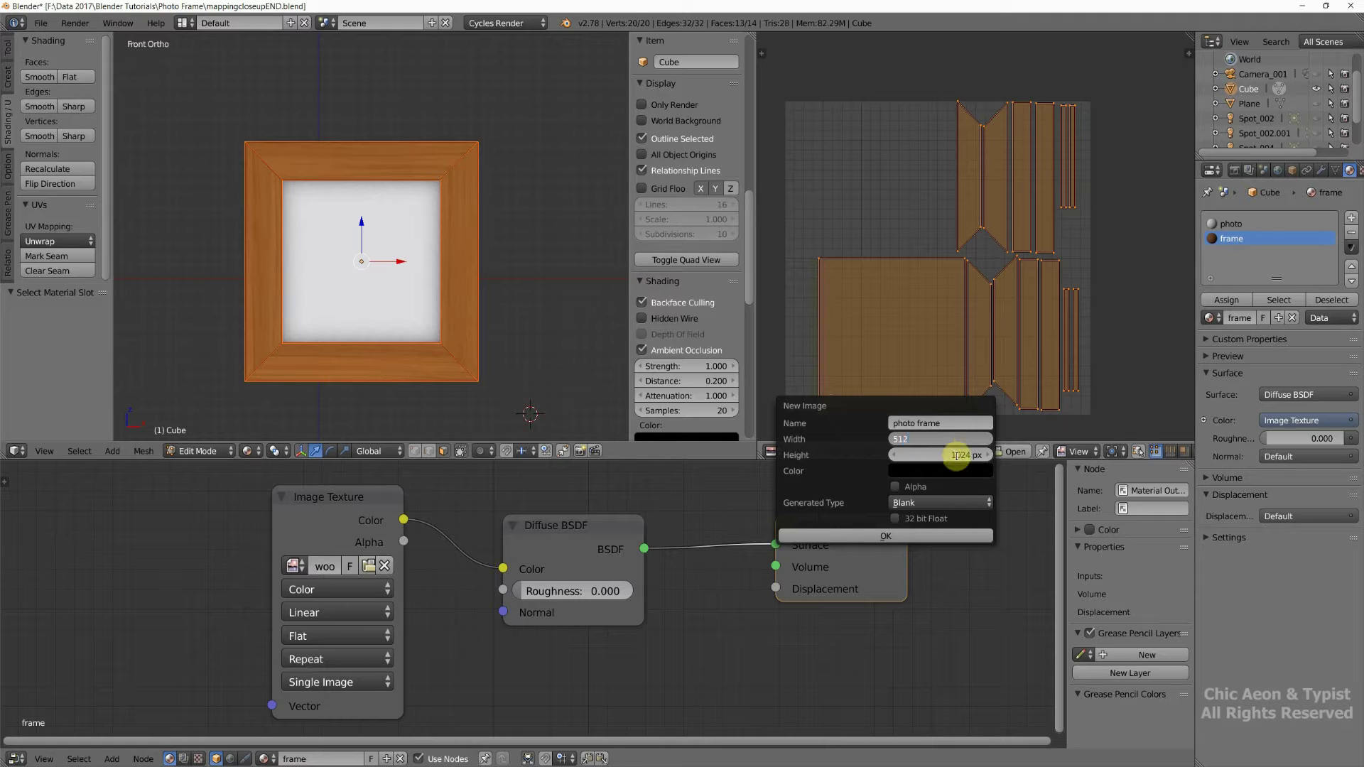
pyautogui.click(953, 454)
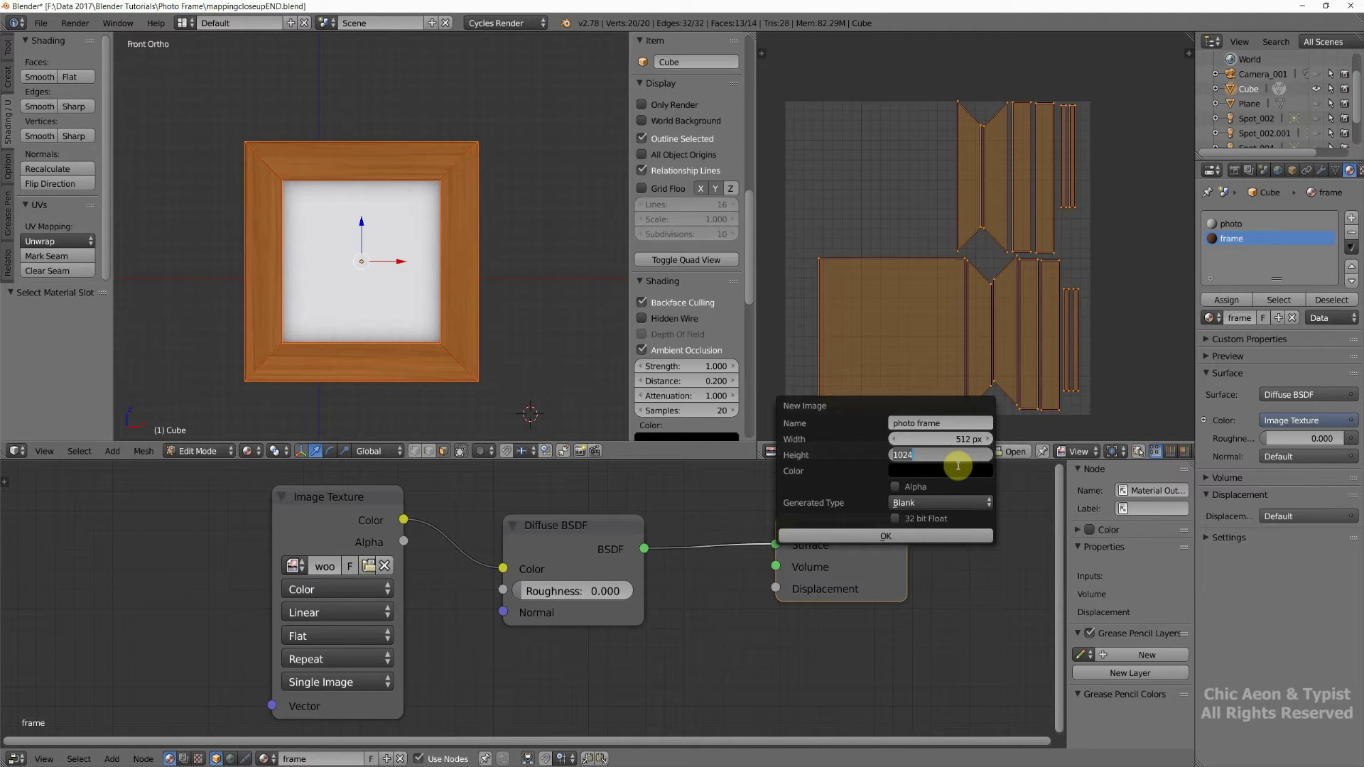
pyautogui.write('512')
pyautogui.press('Return')
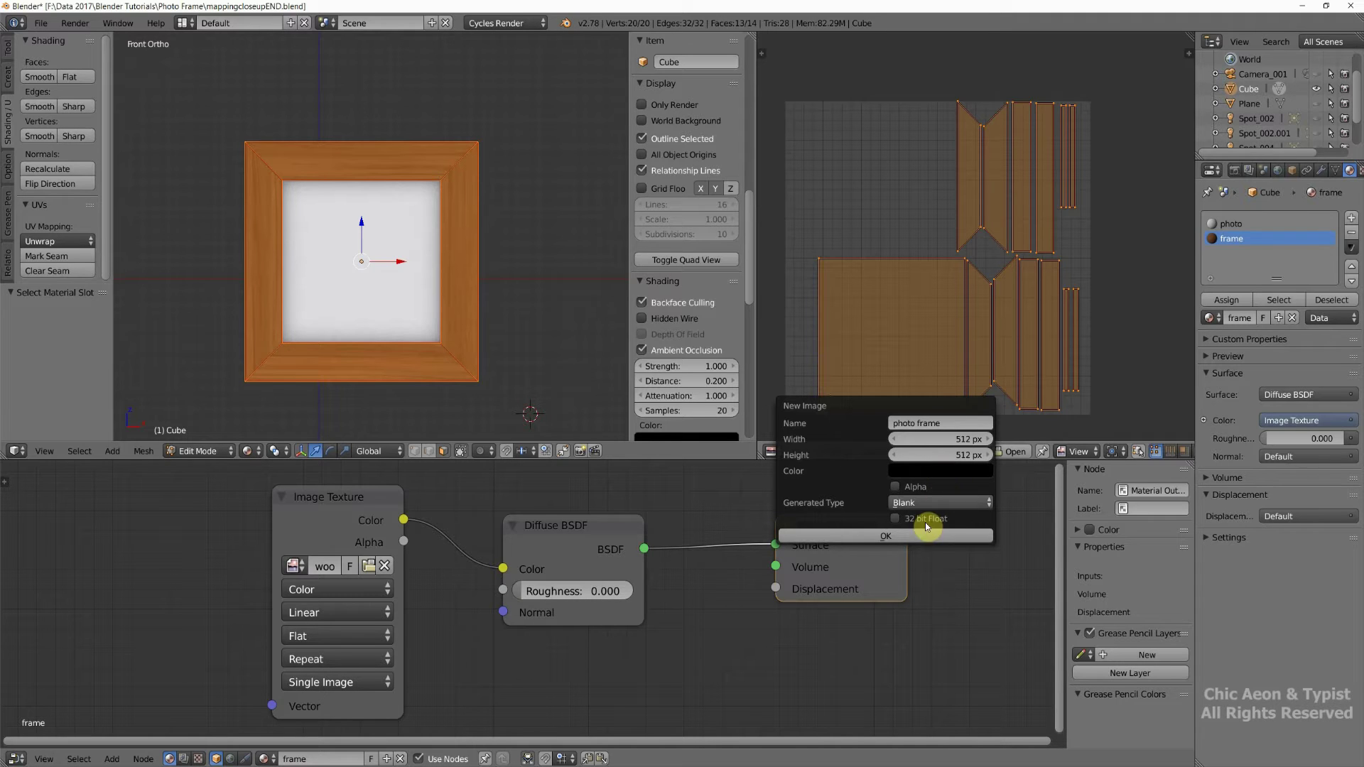
pyautogui.click(886, 536)
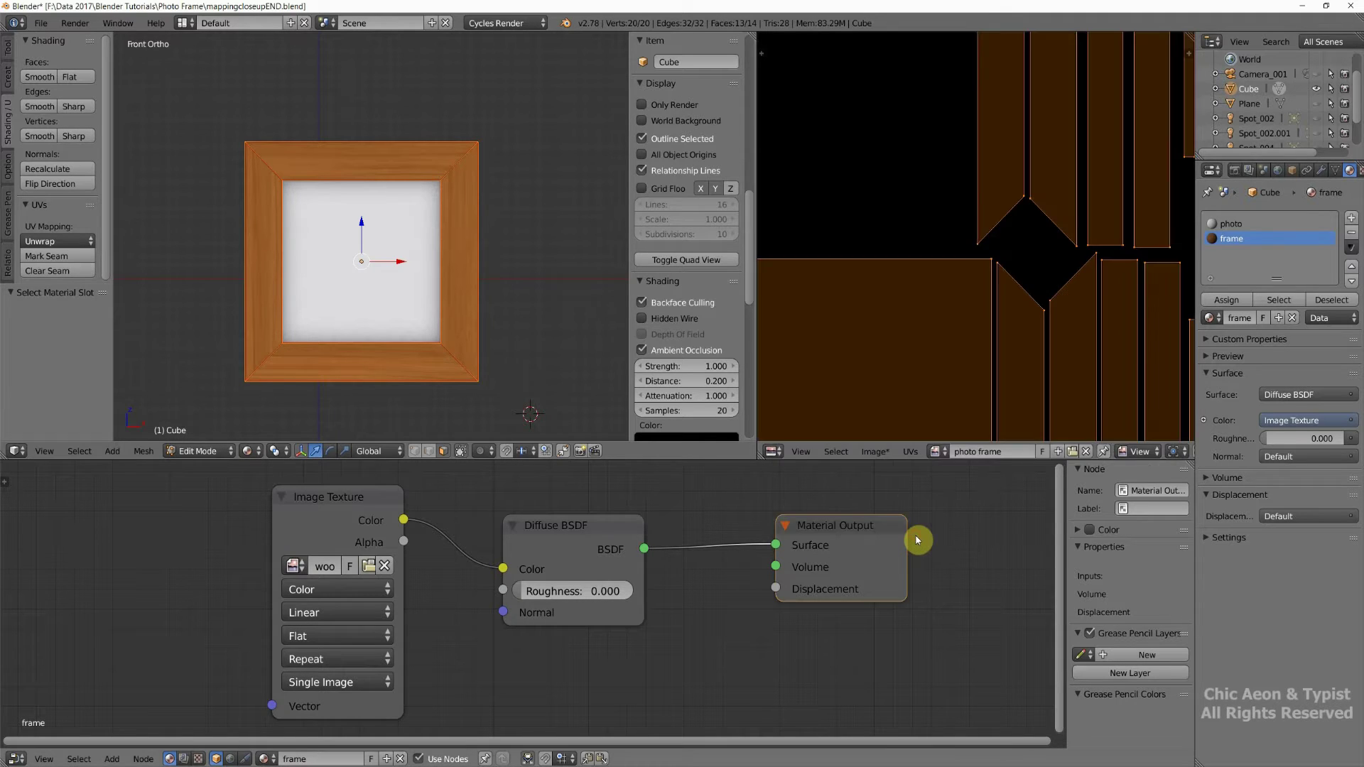
pyautogui.scroll(-6, 969, 332)
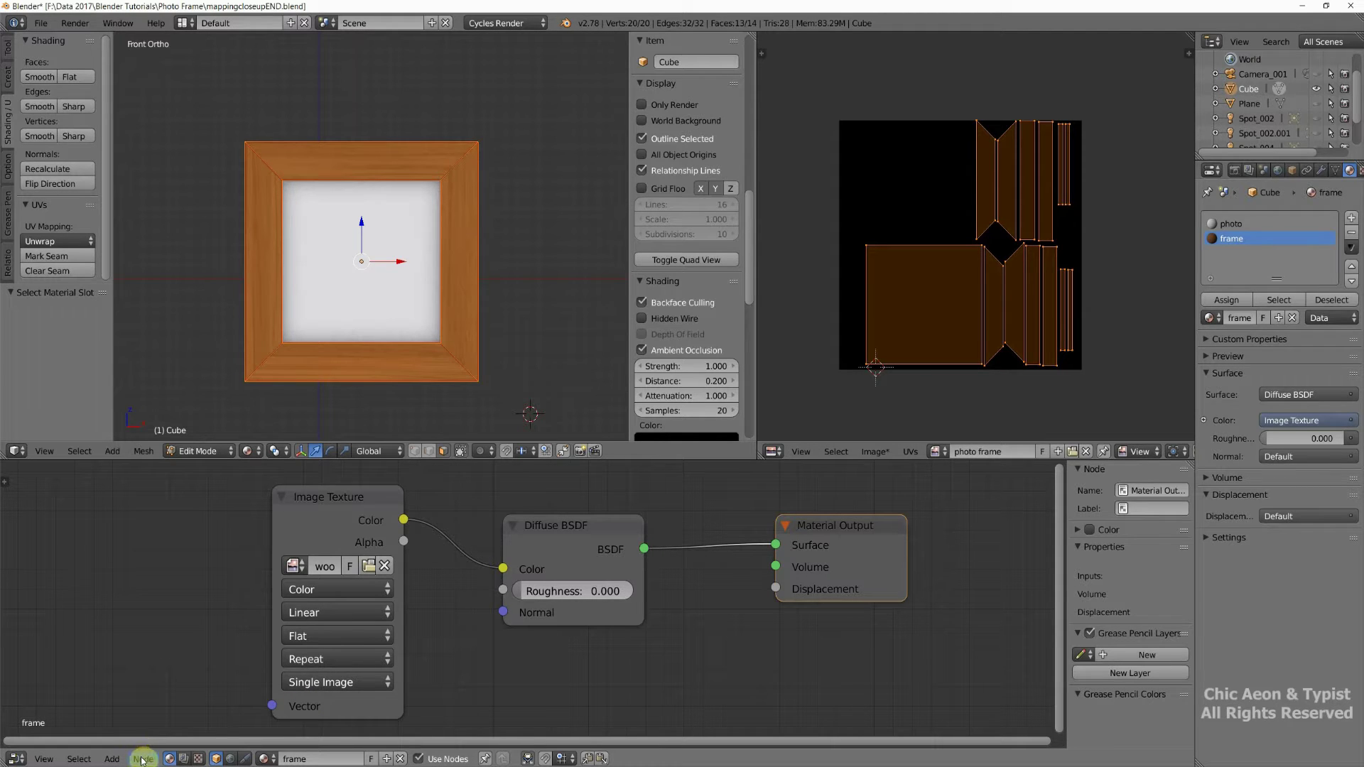
# - Add an unconnected Image Texture node beside the wood texture node in the frame material and assign it the photo frame image
pyautogui.click(108, 759)
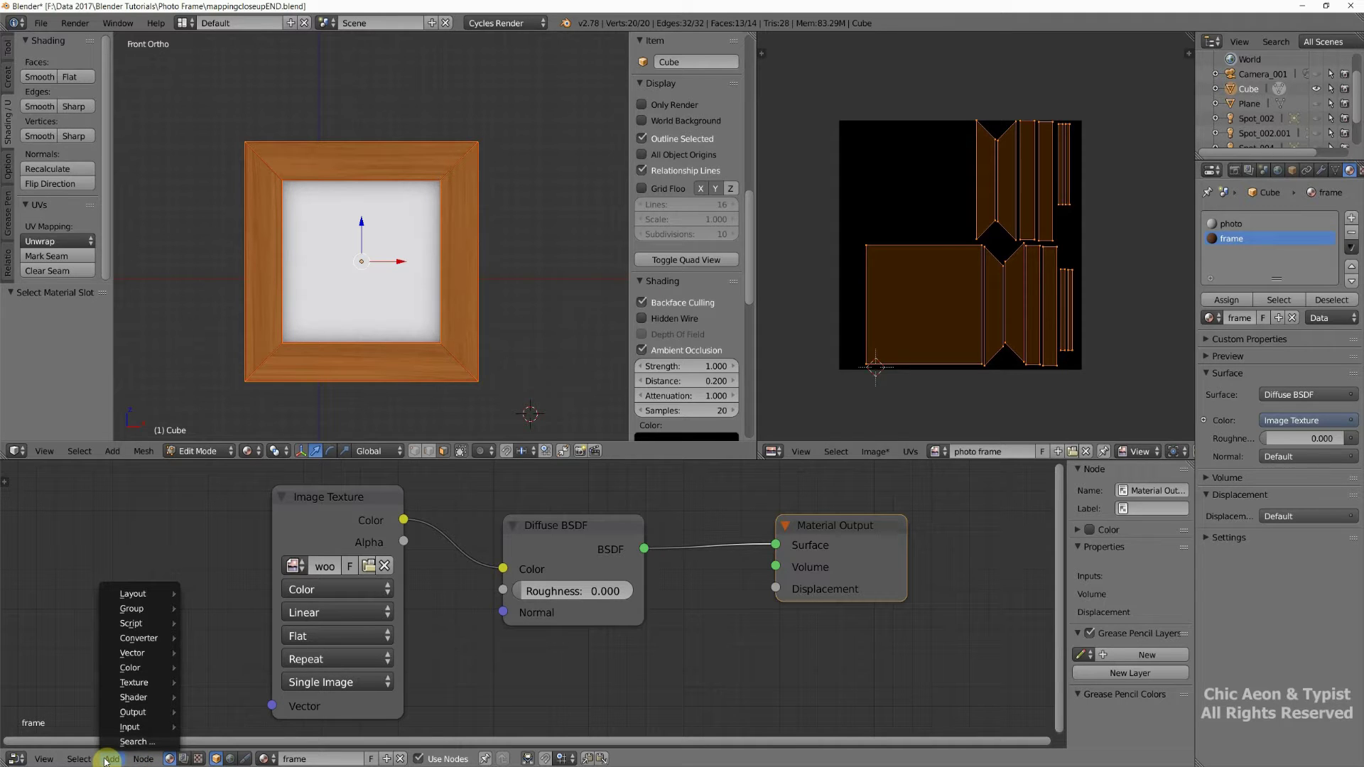
pyautogui.moveTo(133, 684)
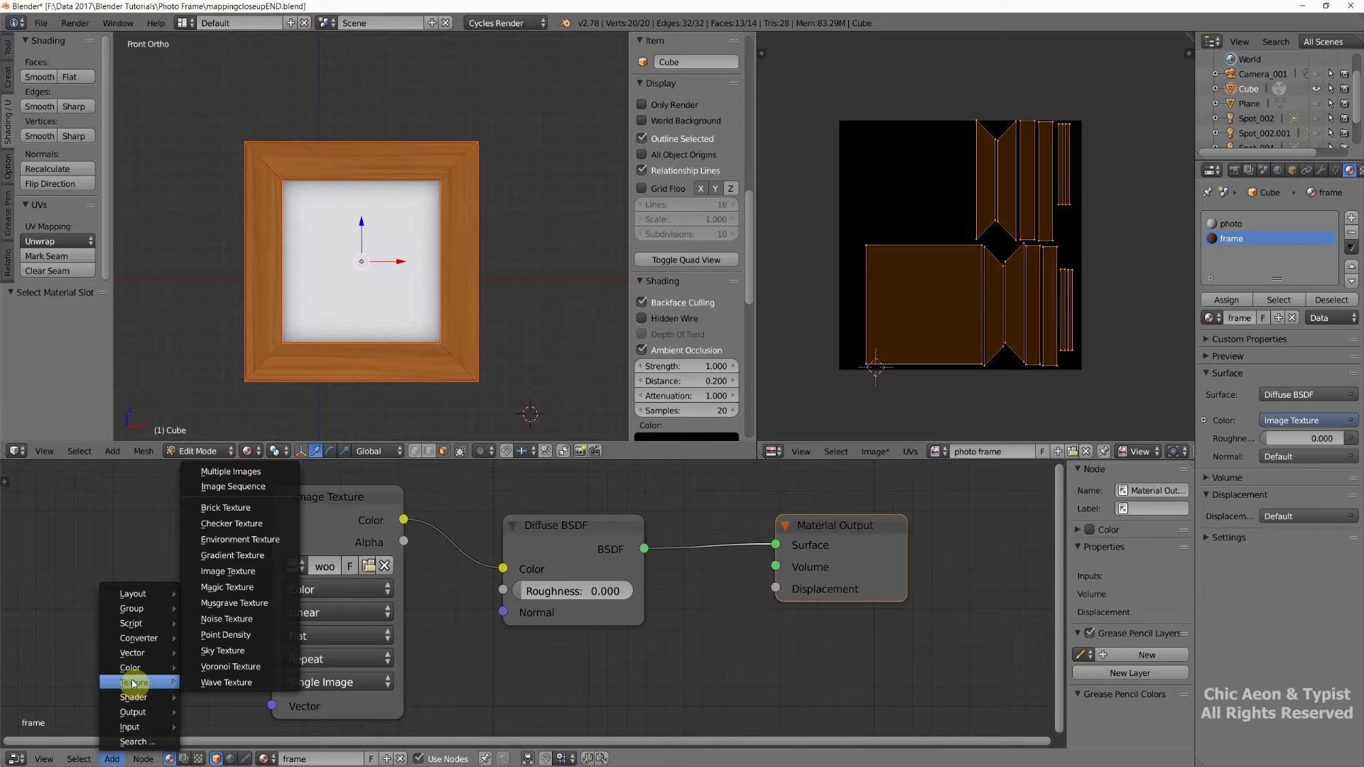
pyautogui.click(242, 571)
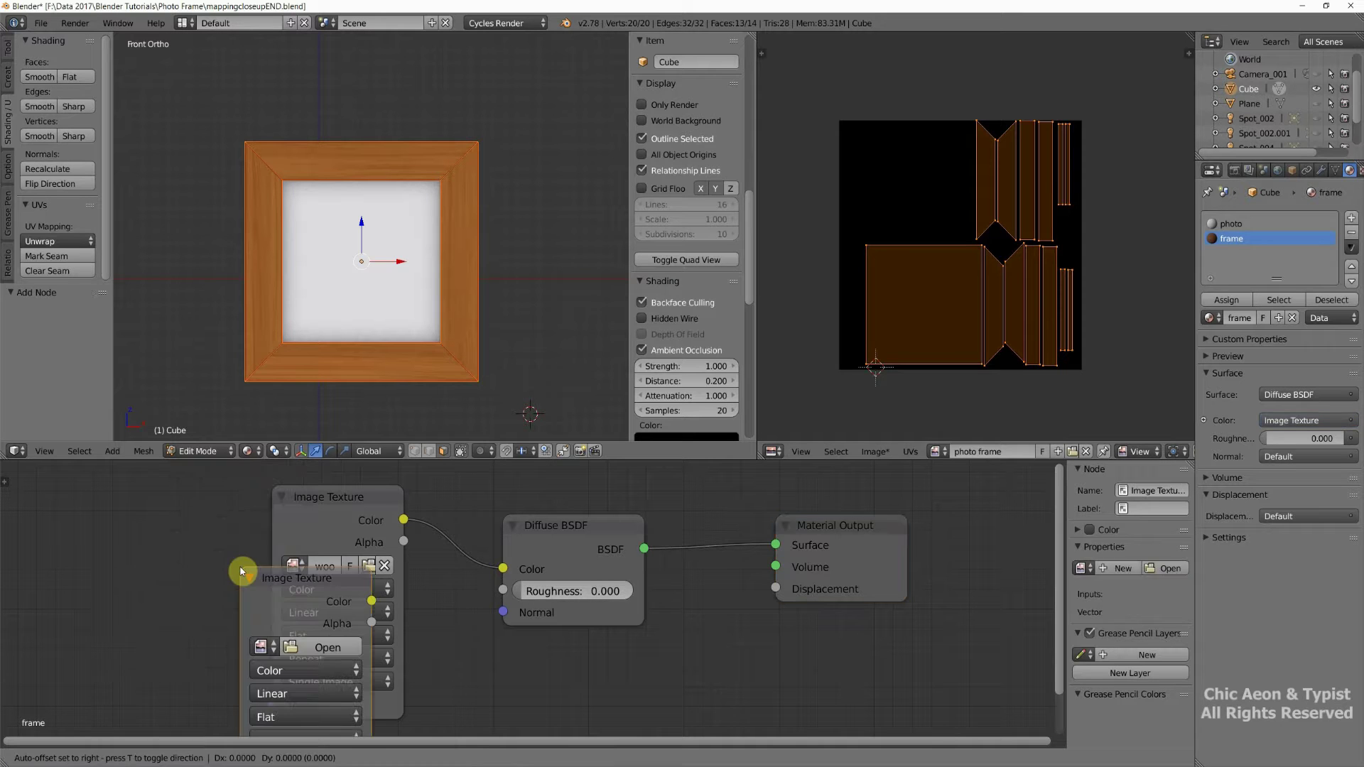
pyautogui.click(78, 490)
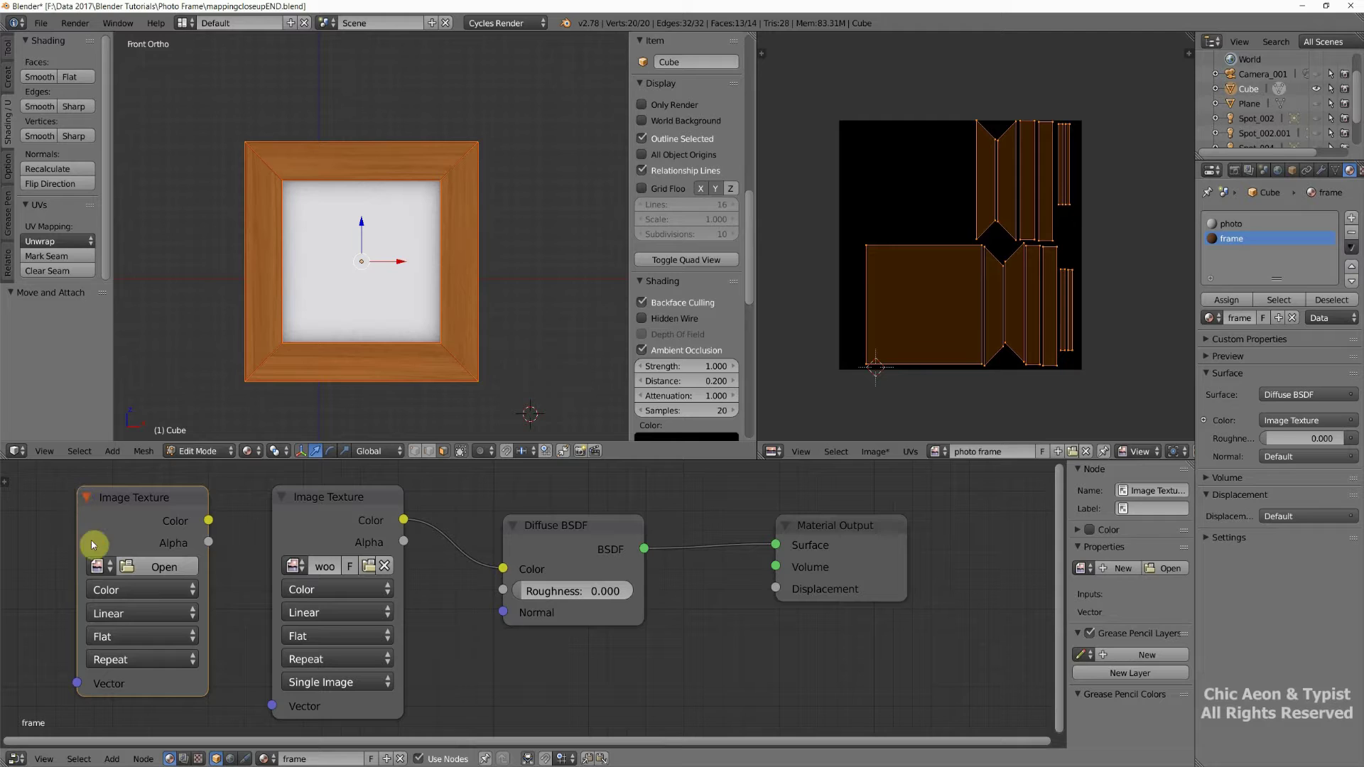
pyautogui.click(98, 568)
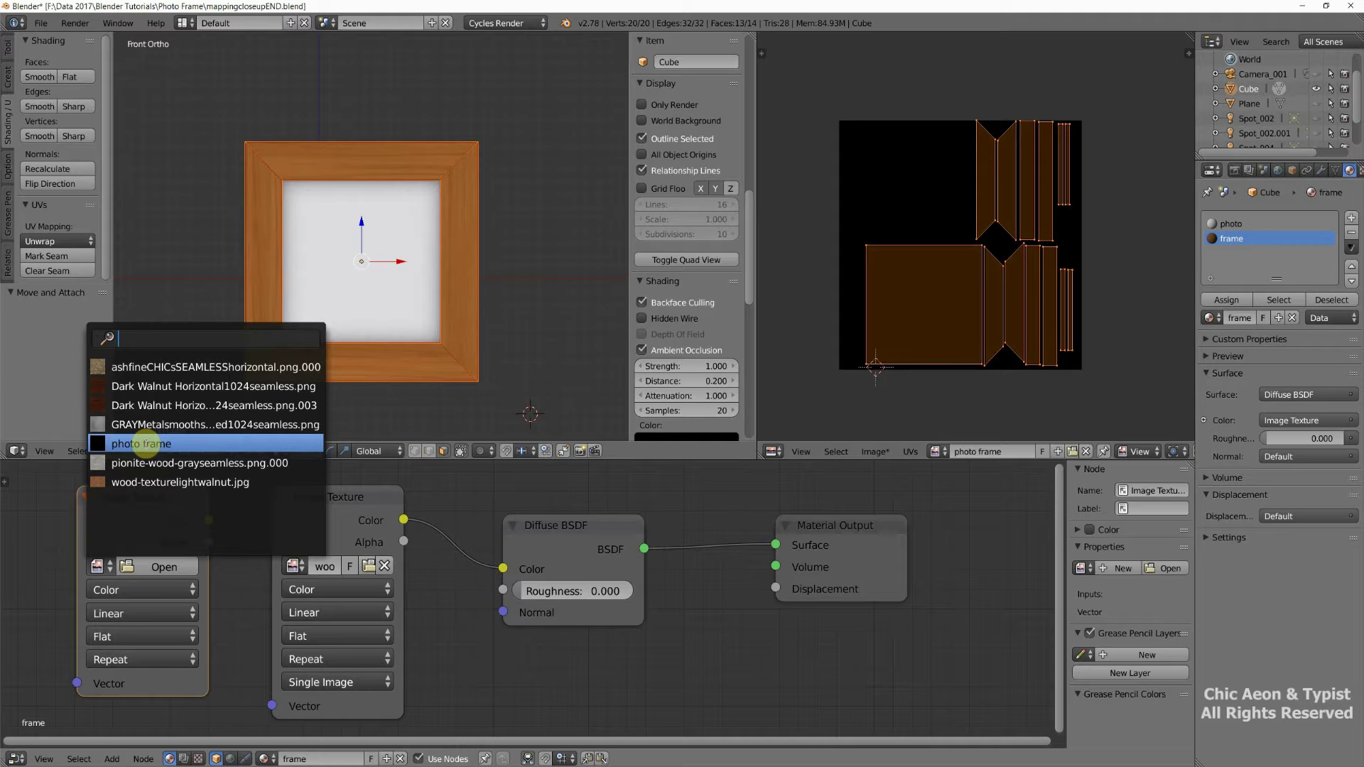
pyautogui.click(145, 444)
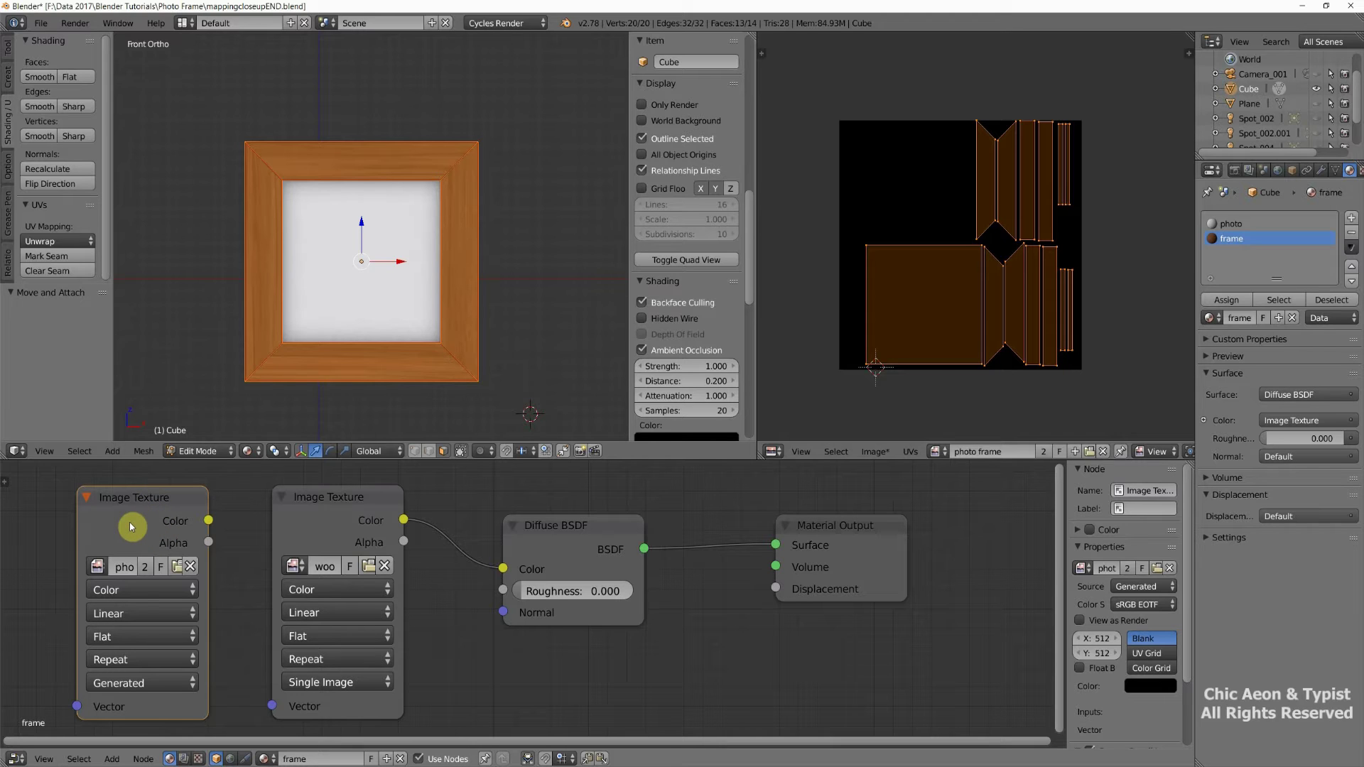
pyautogui.click(138, 498)
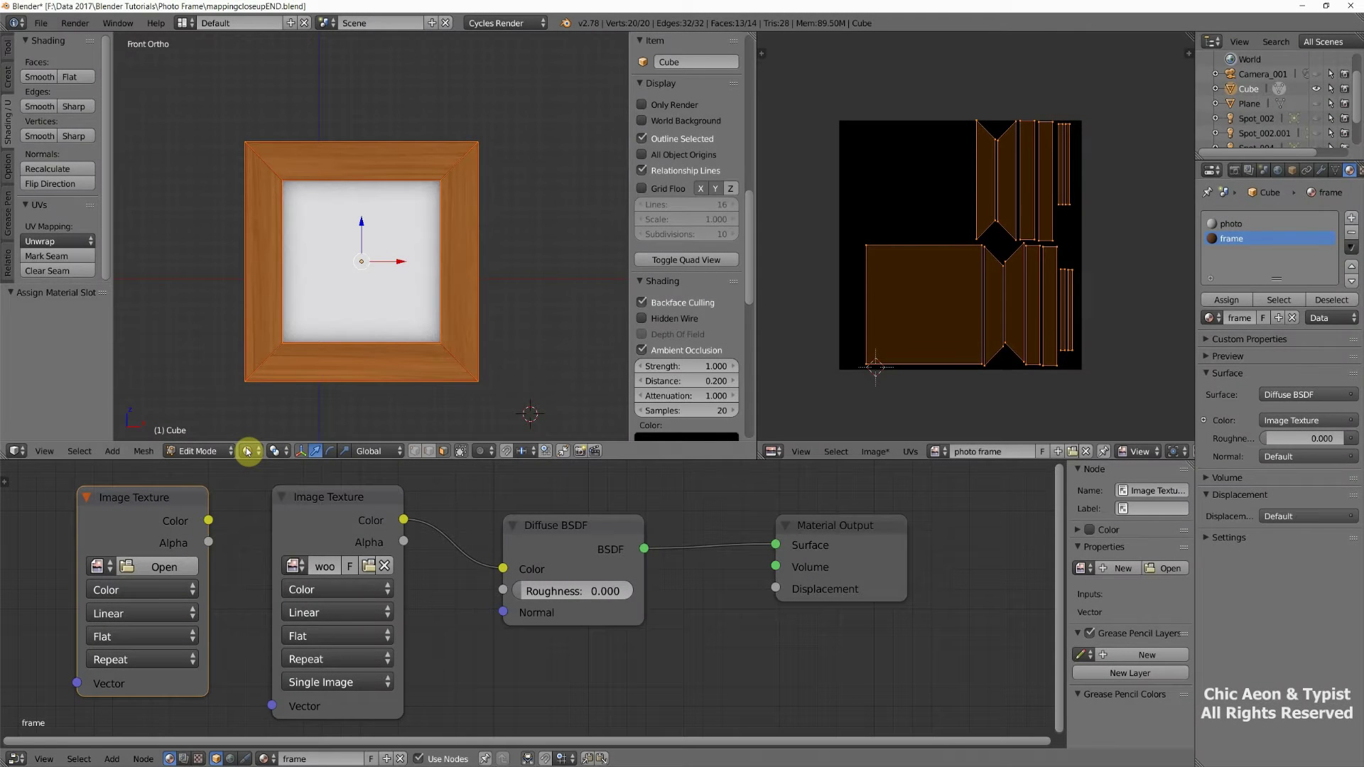
# - Check the frame's lighting in Rendered viewport shading, and return the 3D view to Material shading
pyautogui.click(247, 452)
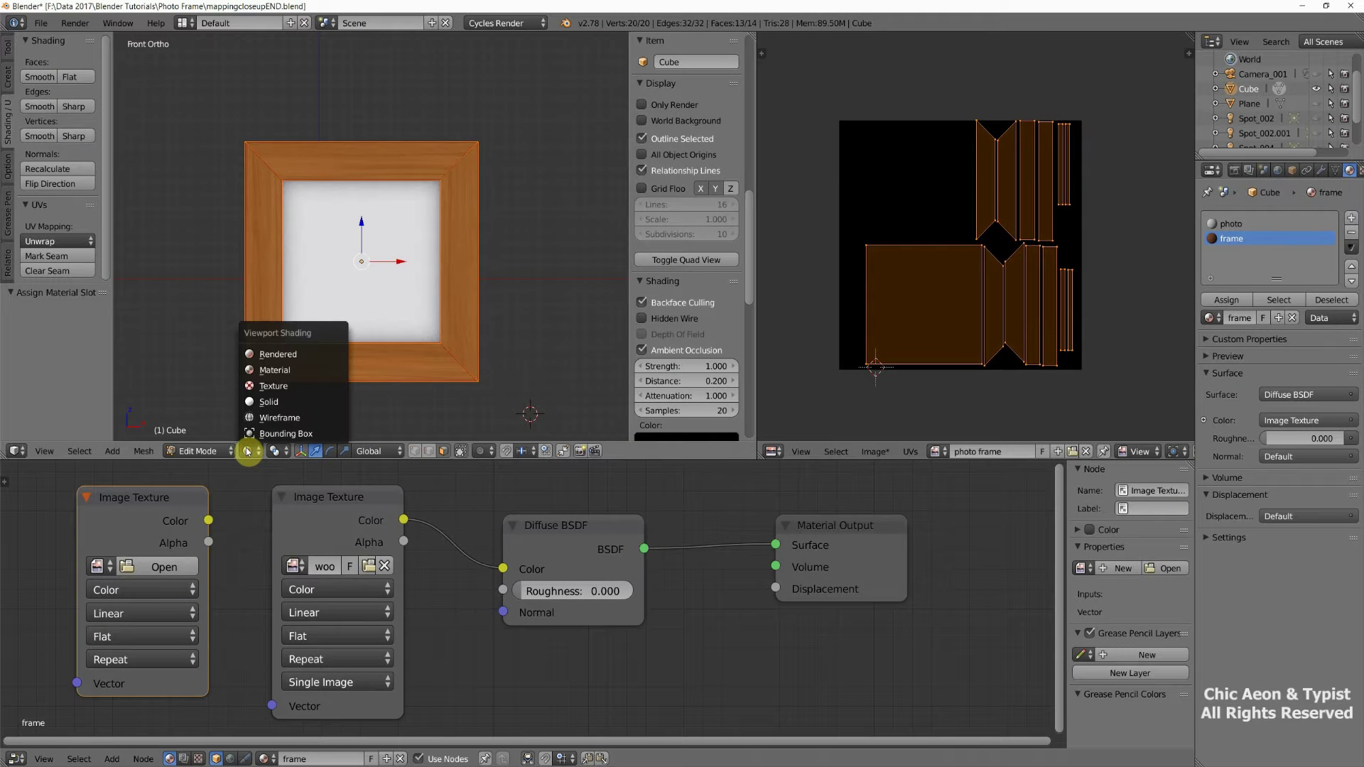
pyautogui.click(291, 354)
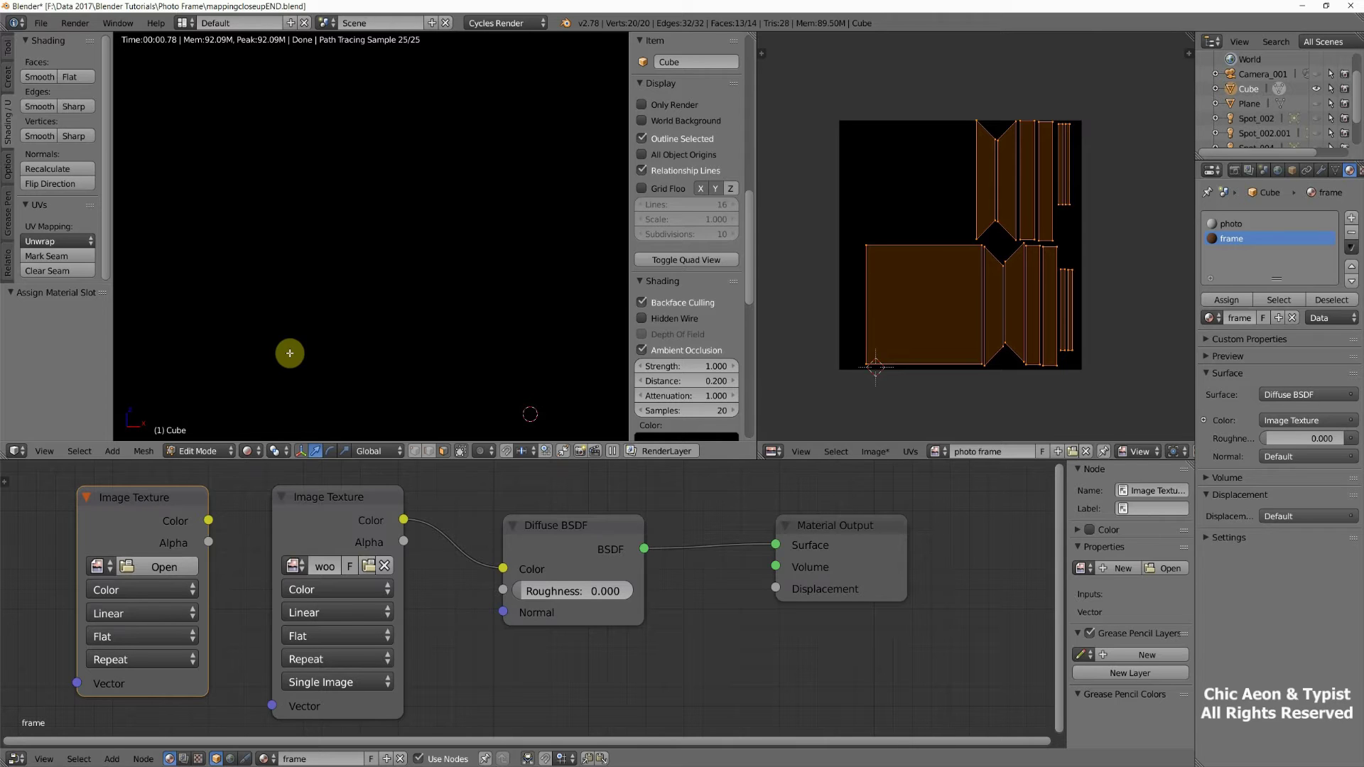
pyautogui.click(247, 451)
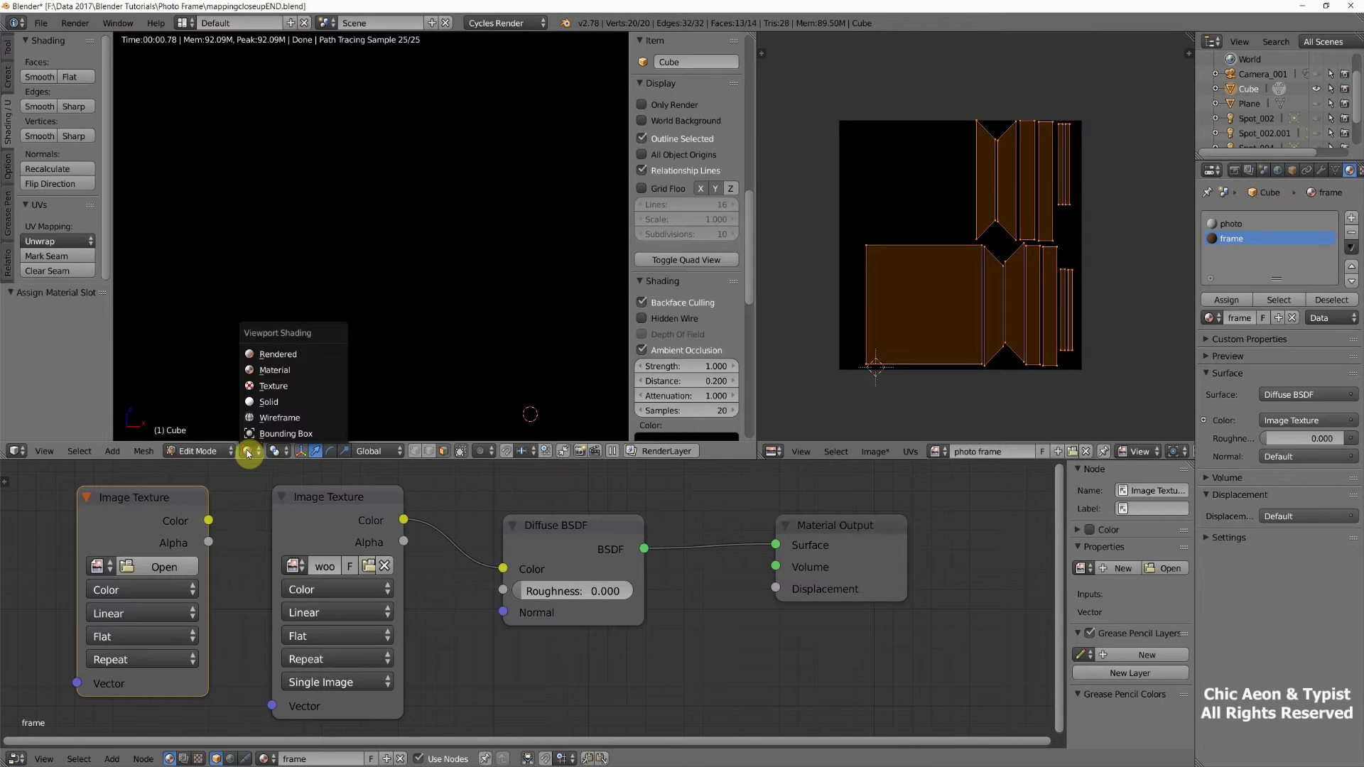
pyautogui.click(276, 377)
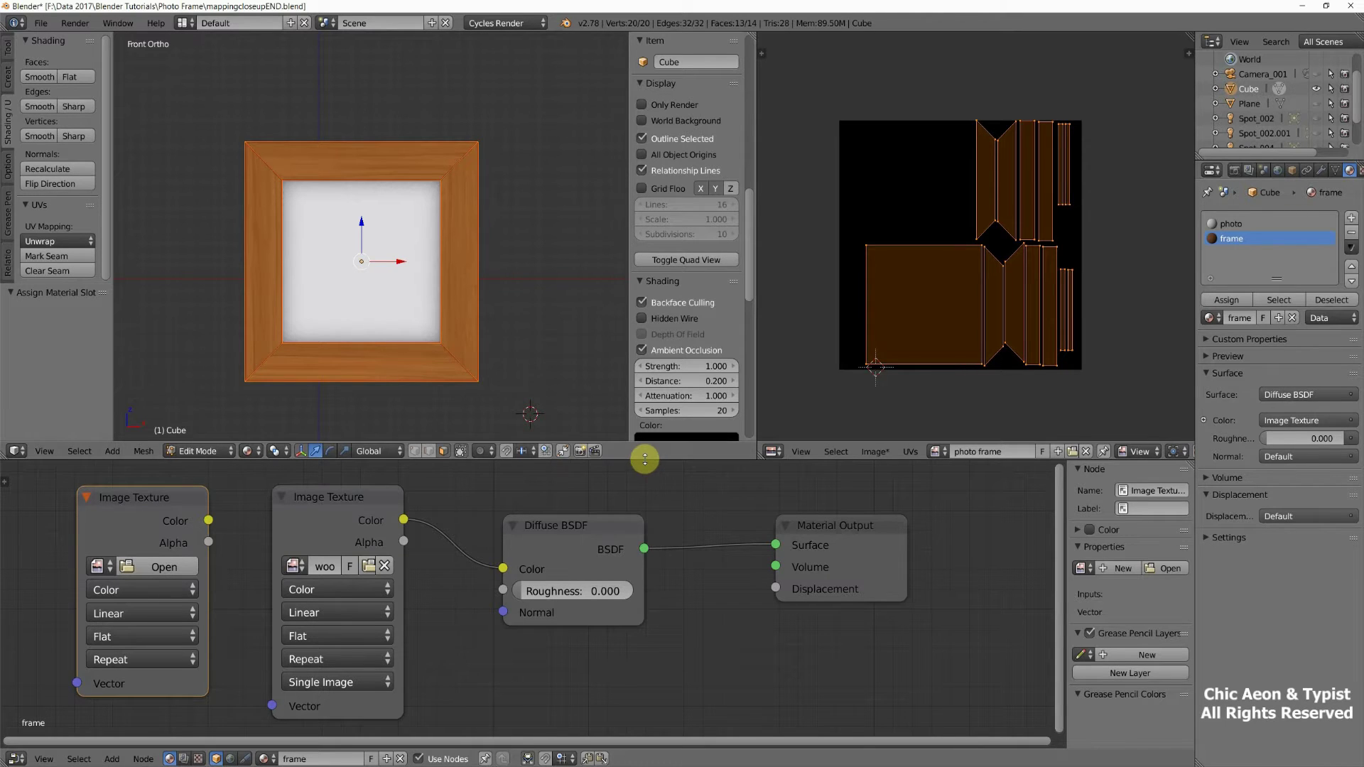
# - Enlarge the 3D view area over the node editor and switch the frame from Edit Mode to Object Mode
pyautogui.moveTo(645, 466); pyautogui.dragTo(711, 714)
pyautogui.scroll(-4, 478, 539)
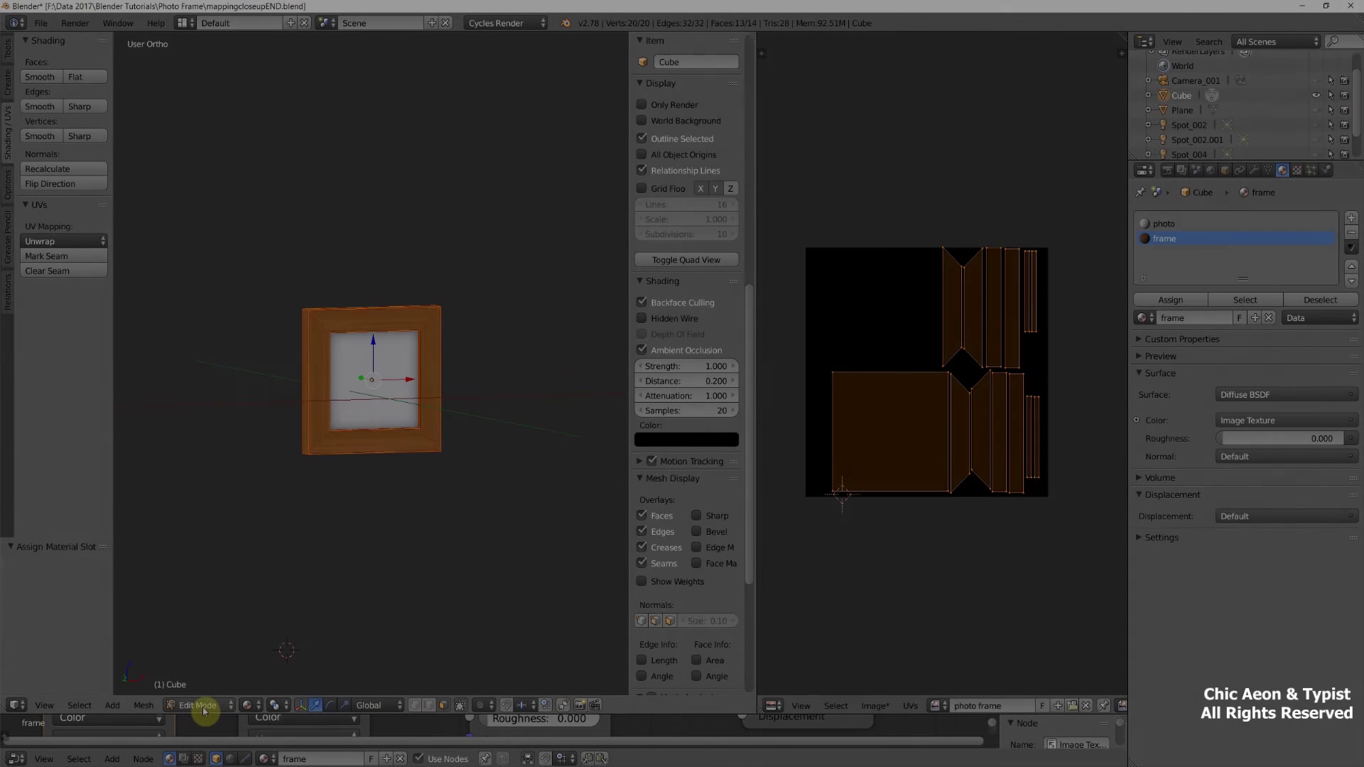
pyautogui.click(202, 706)
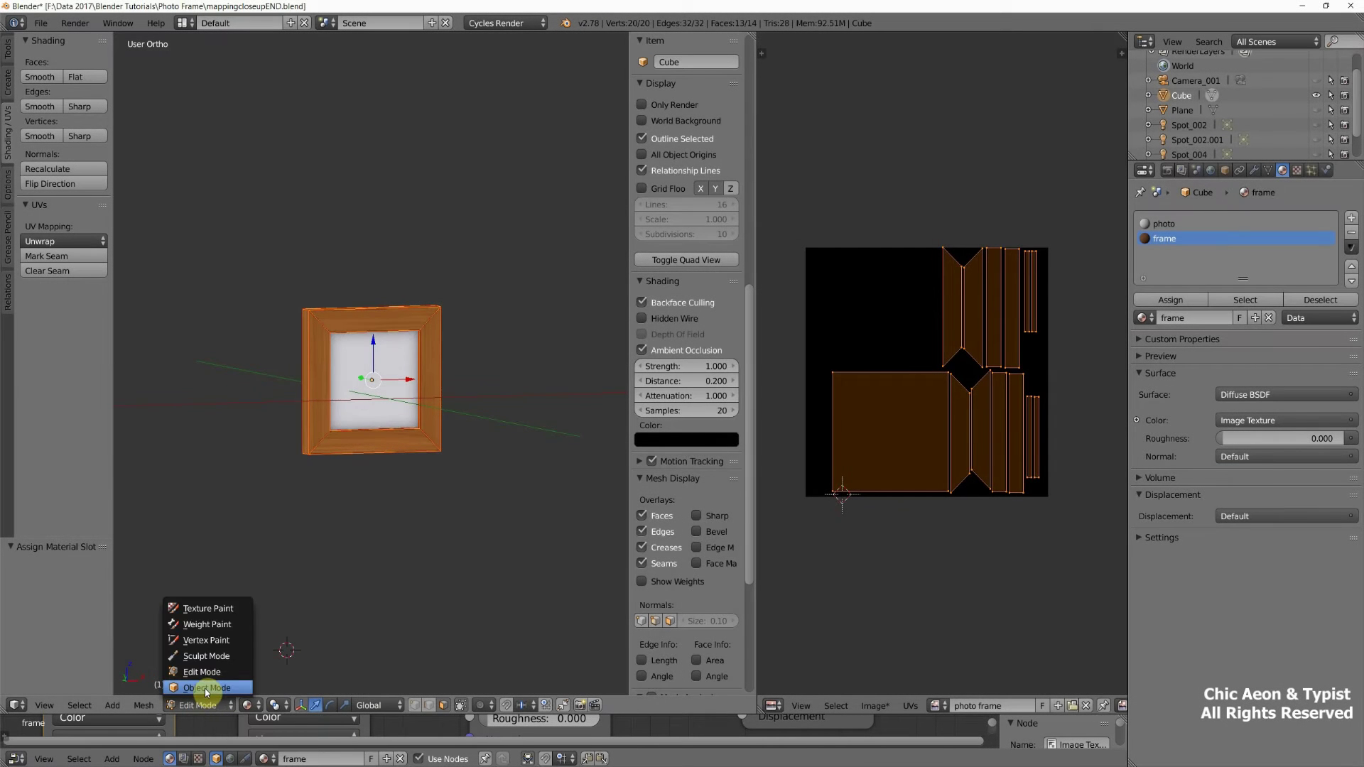
pyautogui.click(204, 688)
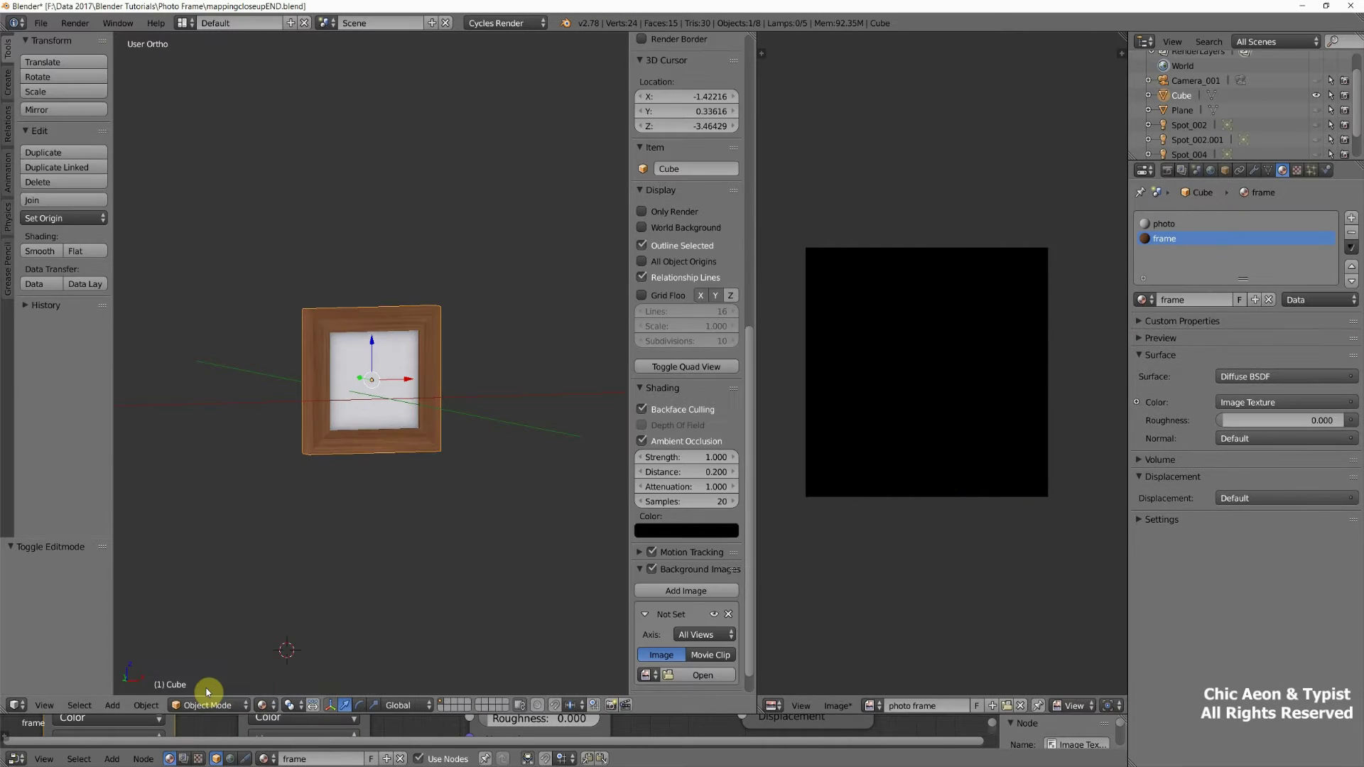
# - Add a Sun lamp and move it about 3.48 units up along Z and about 3.17 units along X, beside the frame
pyautogui.click(110, 706)
pyautogui.moveTo(141, 520)
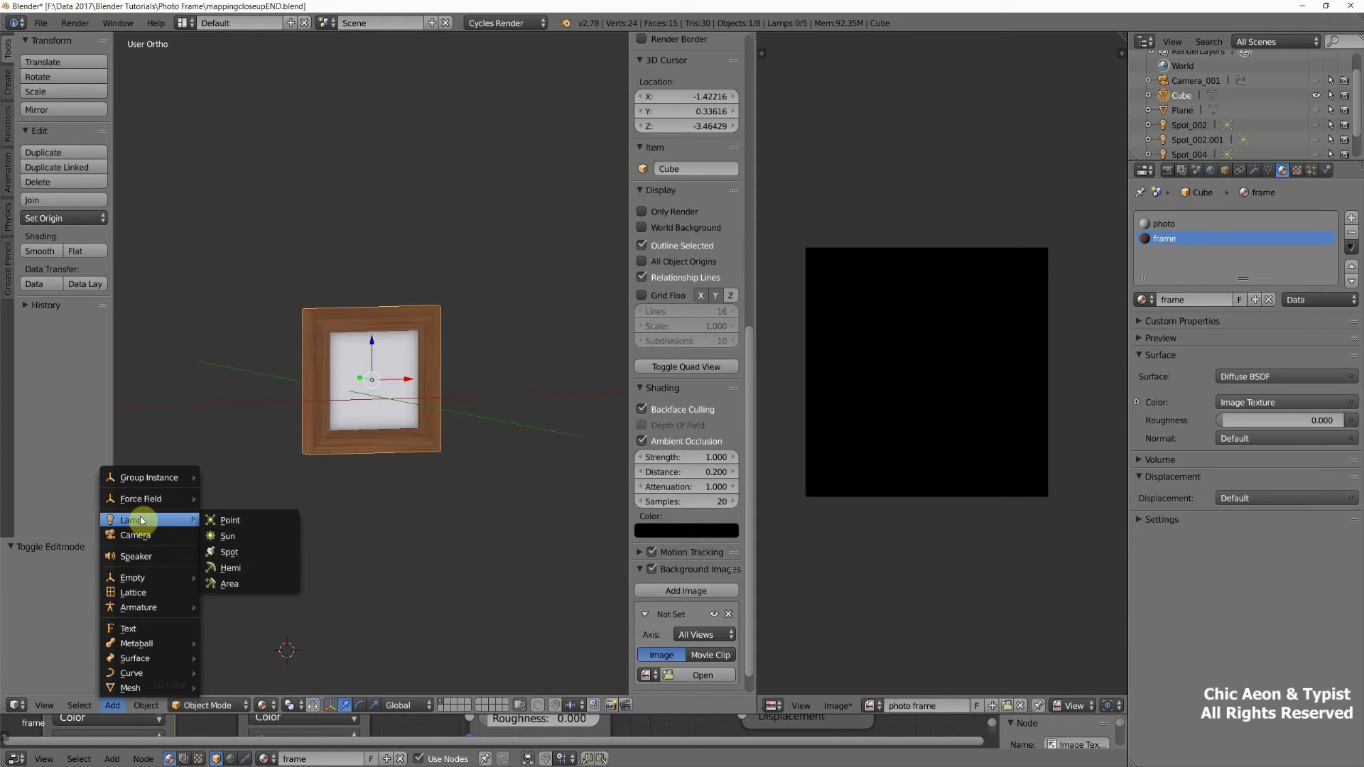
pyautogui.click(234, 536)
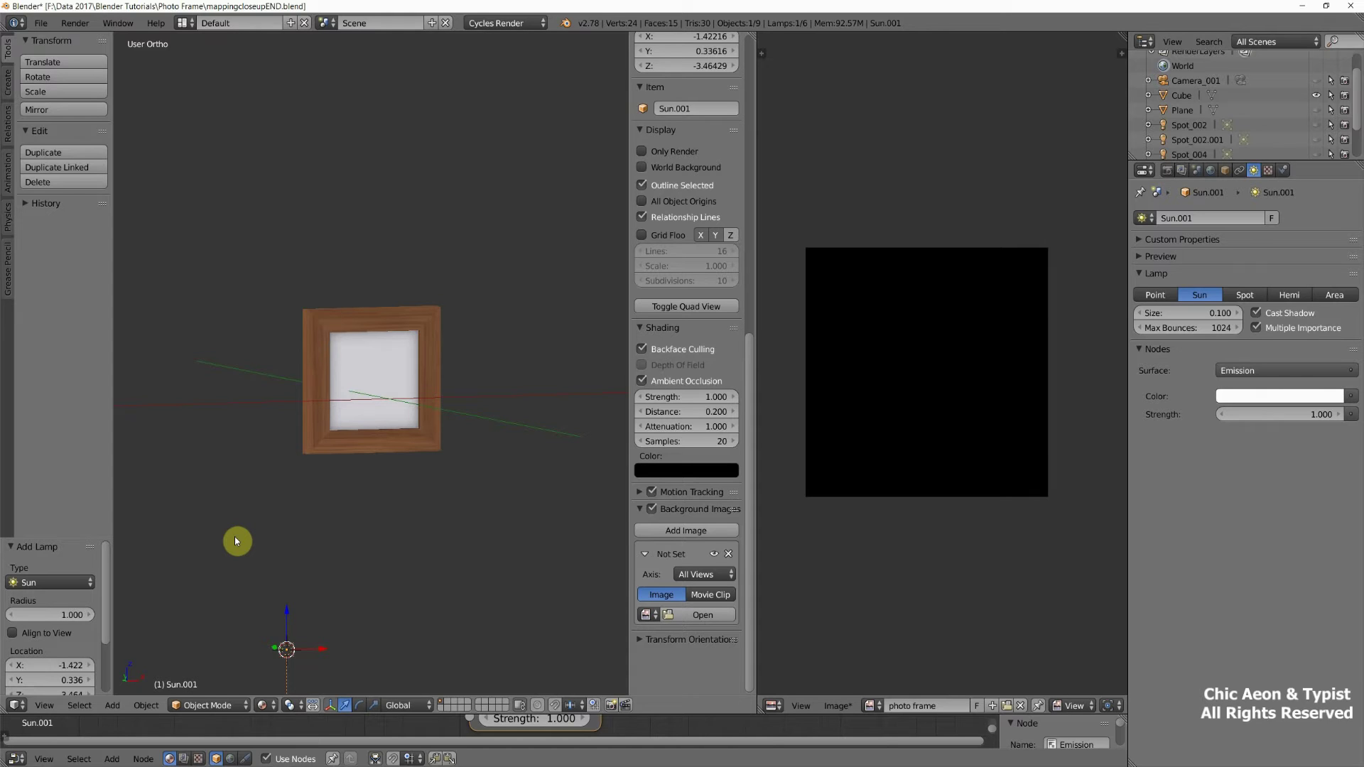
pyautogui.press('g')
pyautogui.press('z')
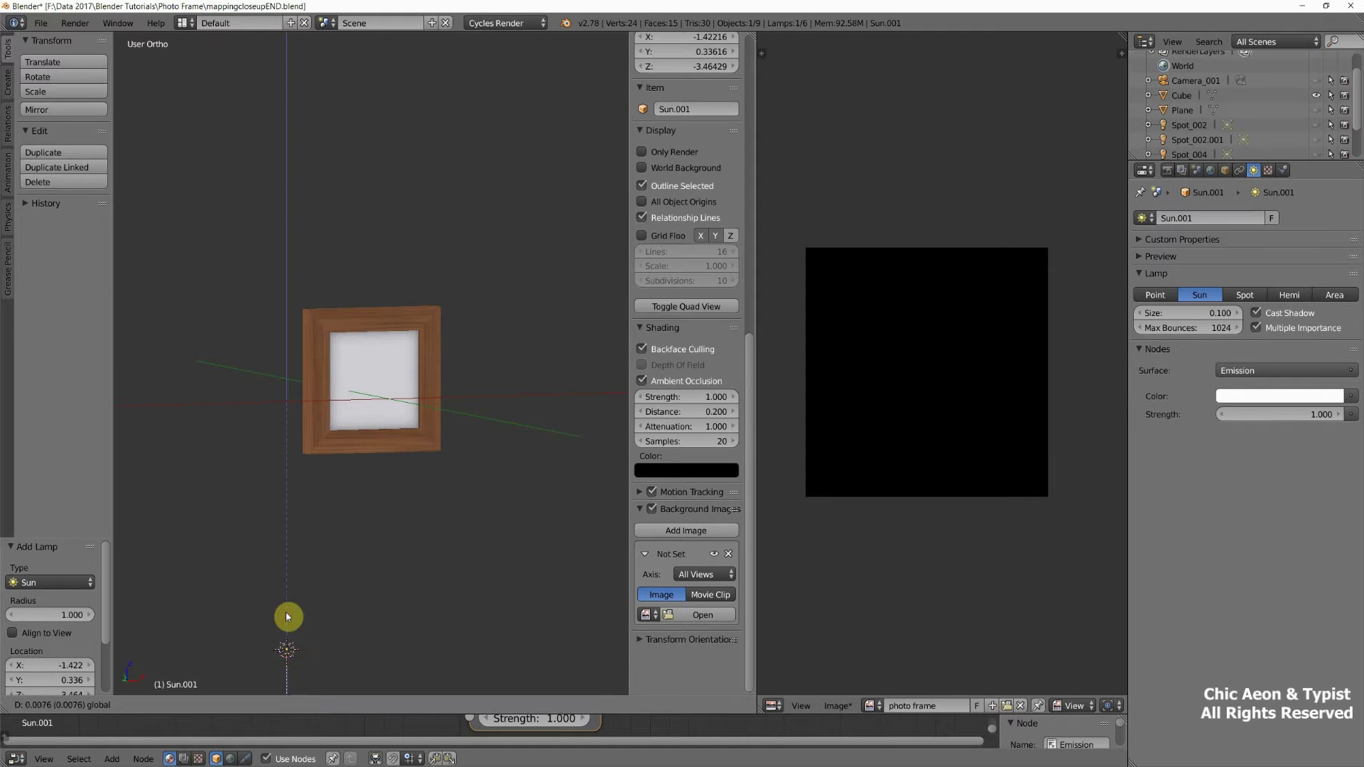
pyautogui.click(304, 394)
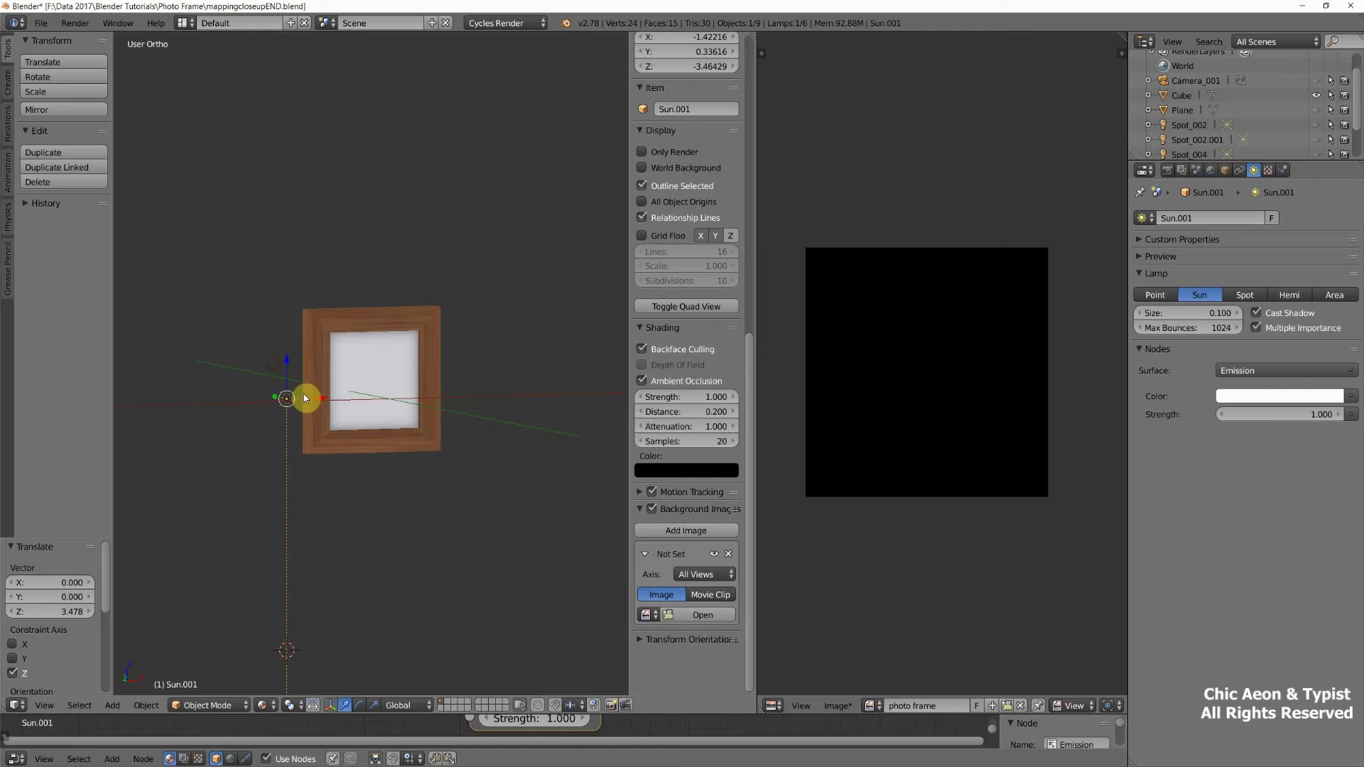
pyautogui.press('g')
pyautogui.press('x')
pyautogui.click(527, 429)
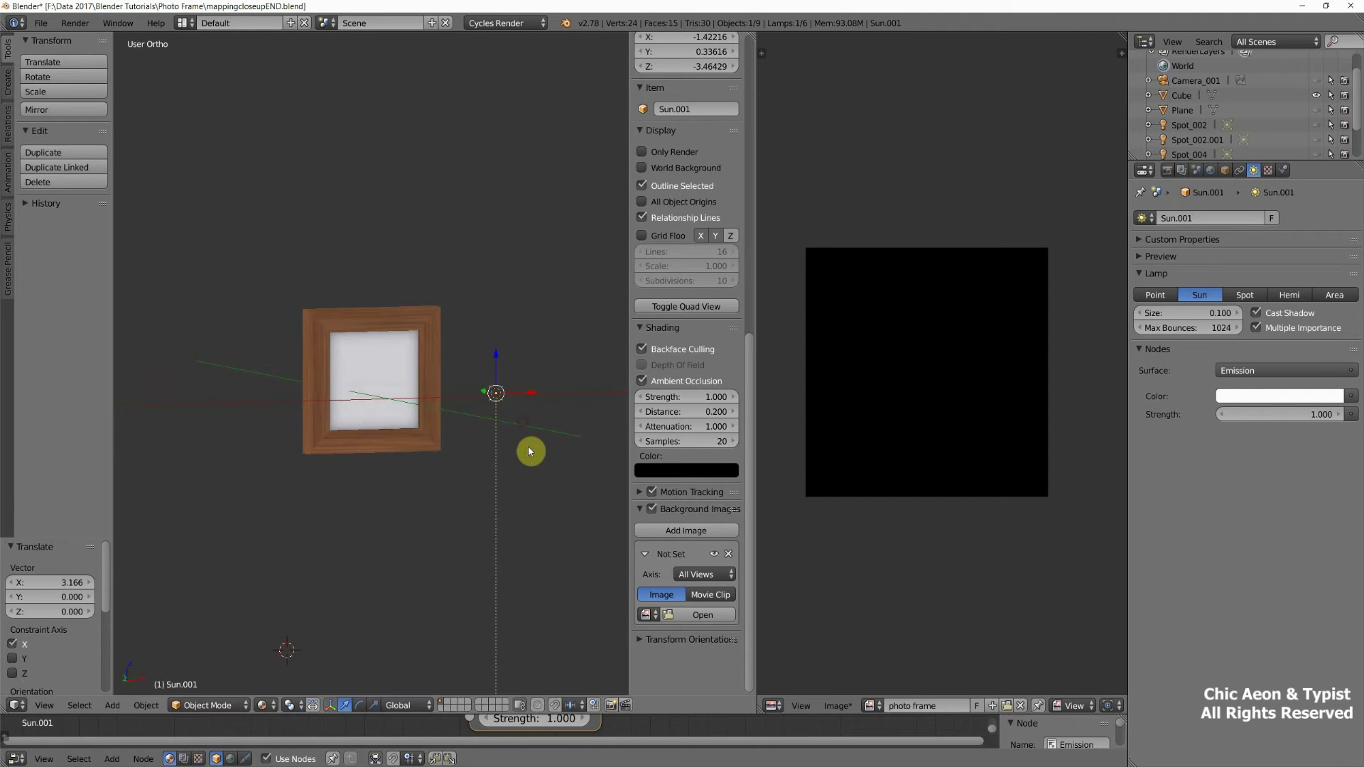
# - Preview the Sun lamp's effect on the frame in Rendered shading, and return to Material shading
pyautogui.click(261, 704)
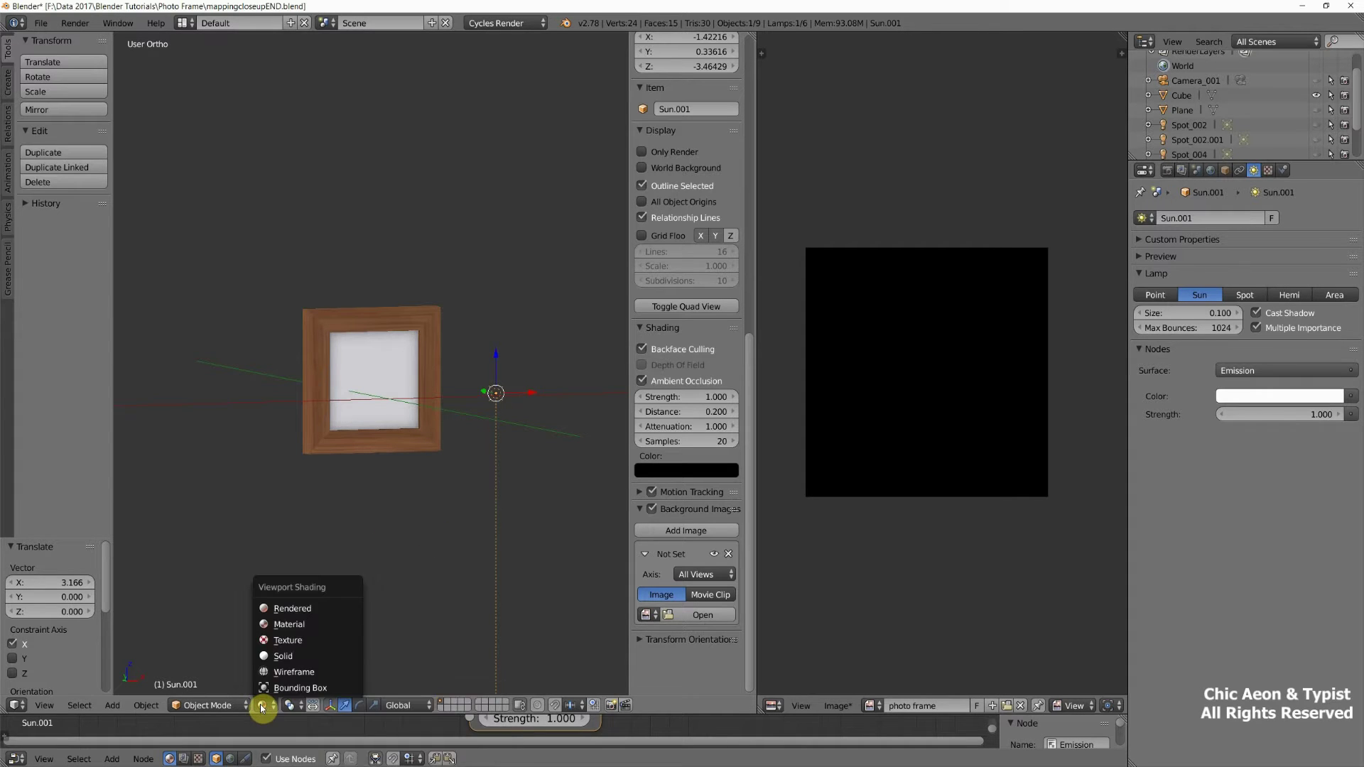
pyautogui.click(293, 611)
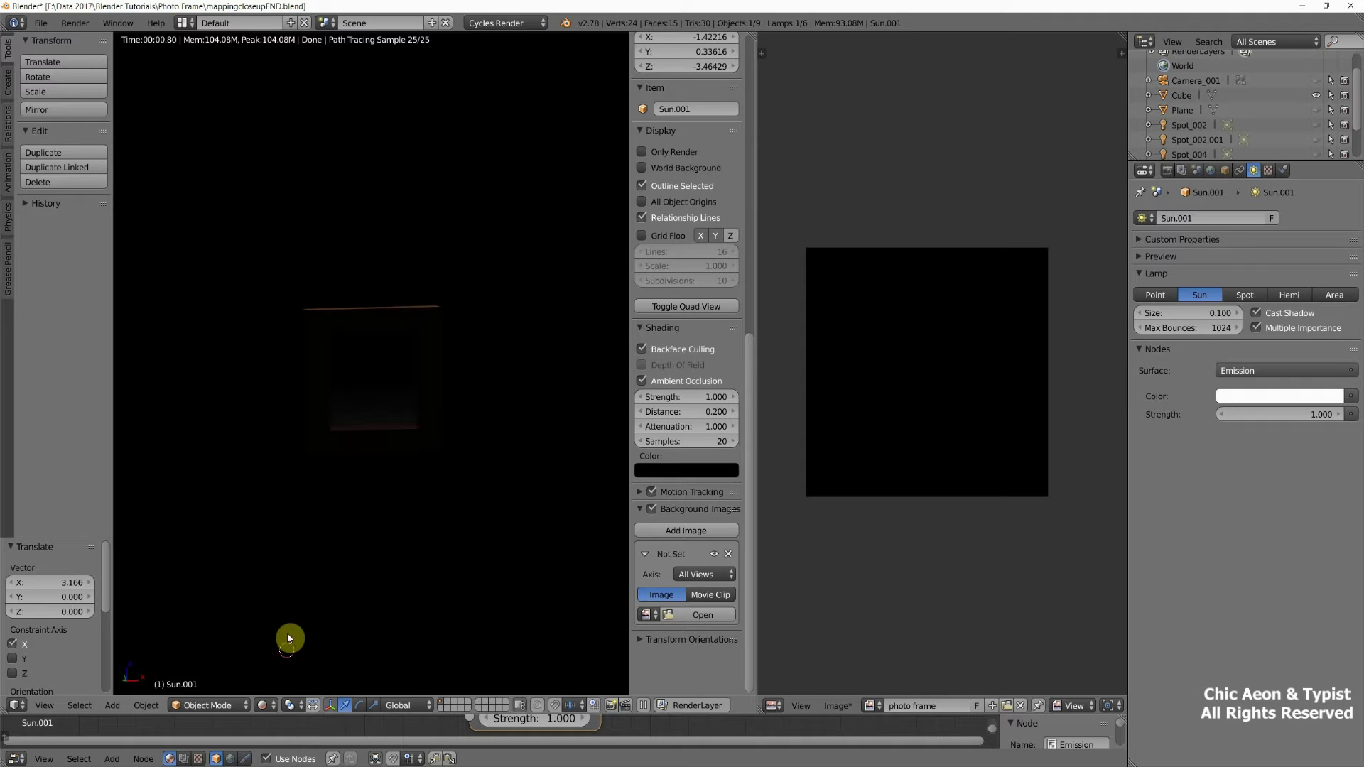
pyautogui.click(264, 705)
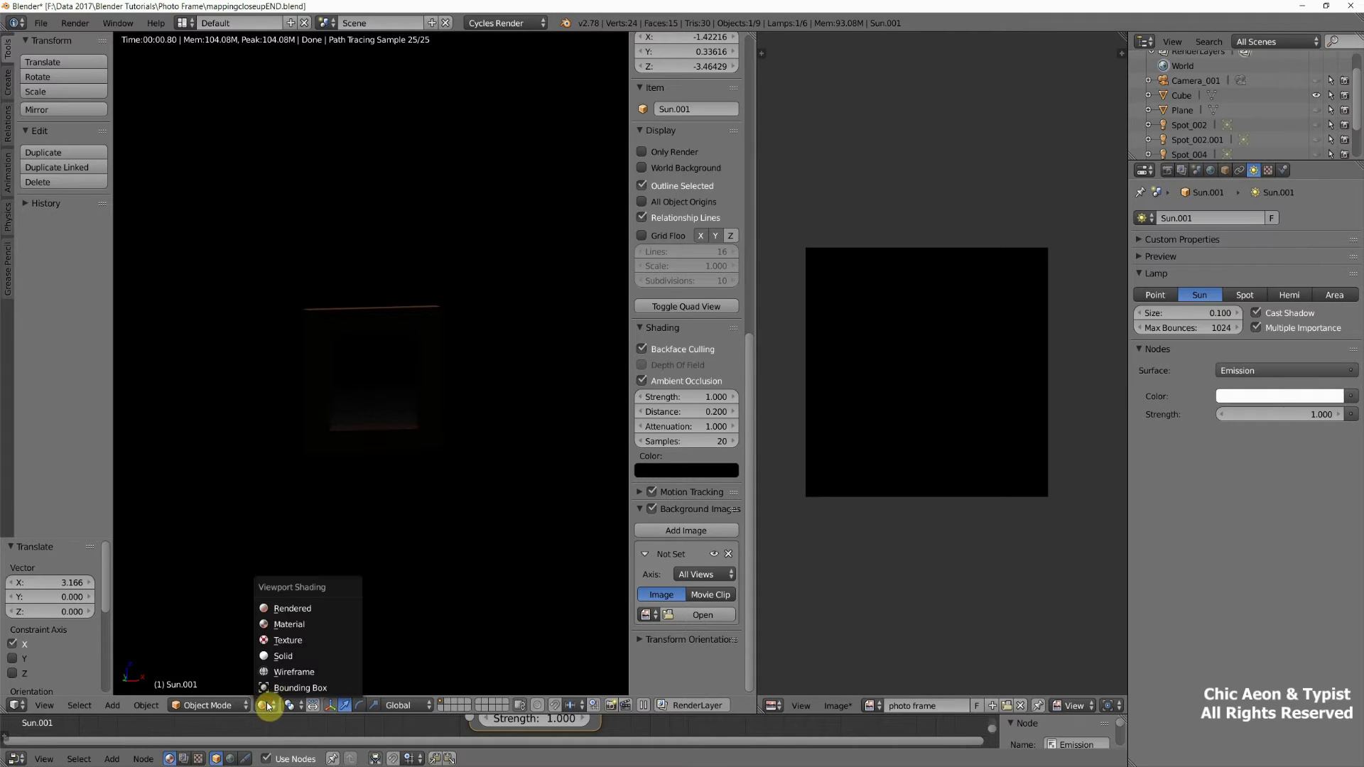
pyautogui.click(284, 624)
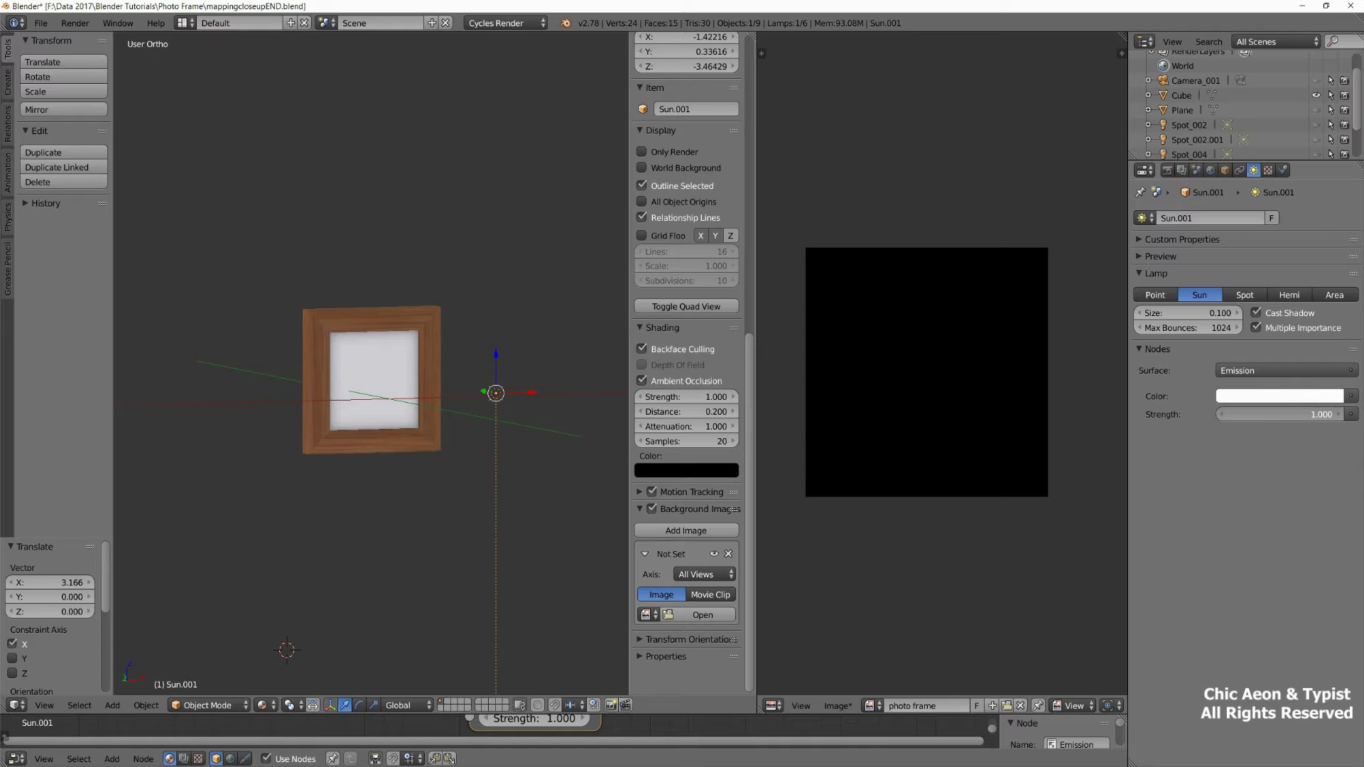
# - Set the Sun lamp's strength to 500 and preview the scene in Rendered shading
pyautogui.click(1274, 417)
pyautogui.write('5')
pyautogui.press('Return')
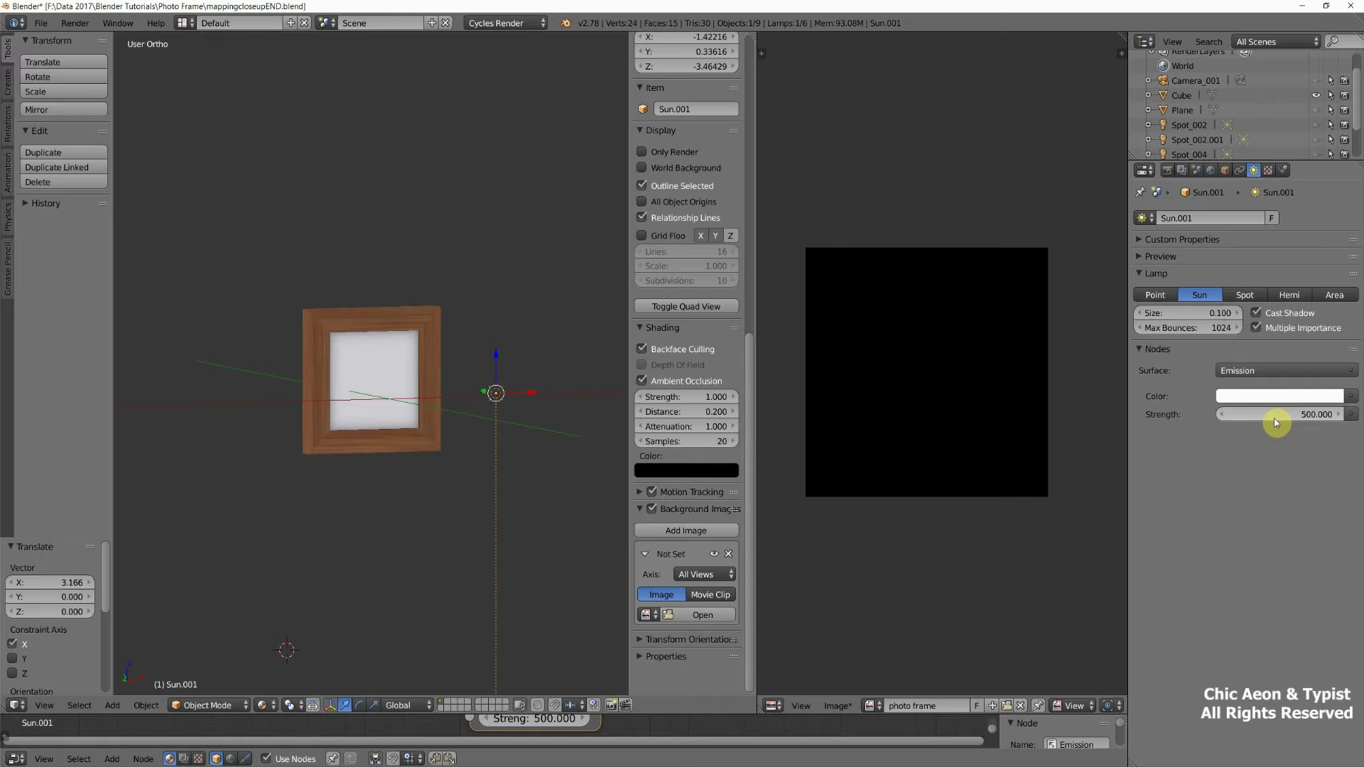
pyautogui.click(268, 706)
pyautogui.click(310, 608)
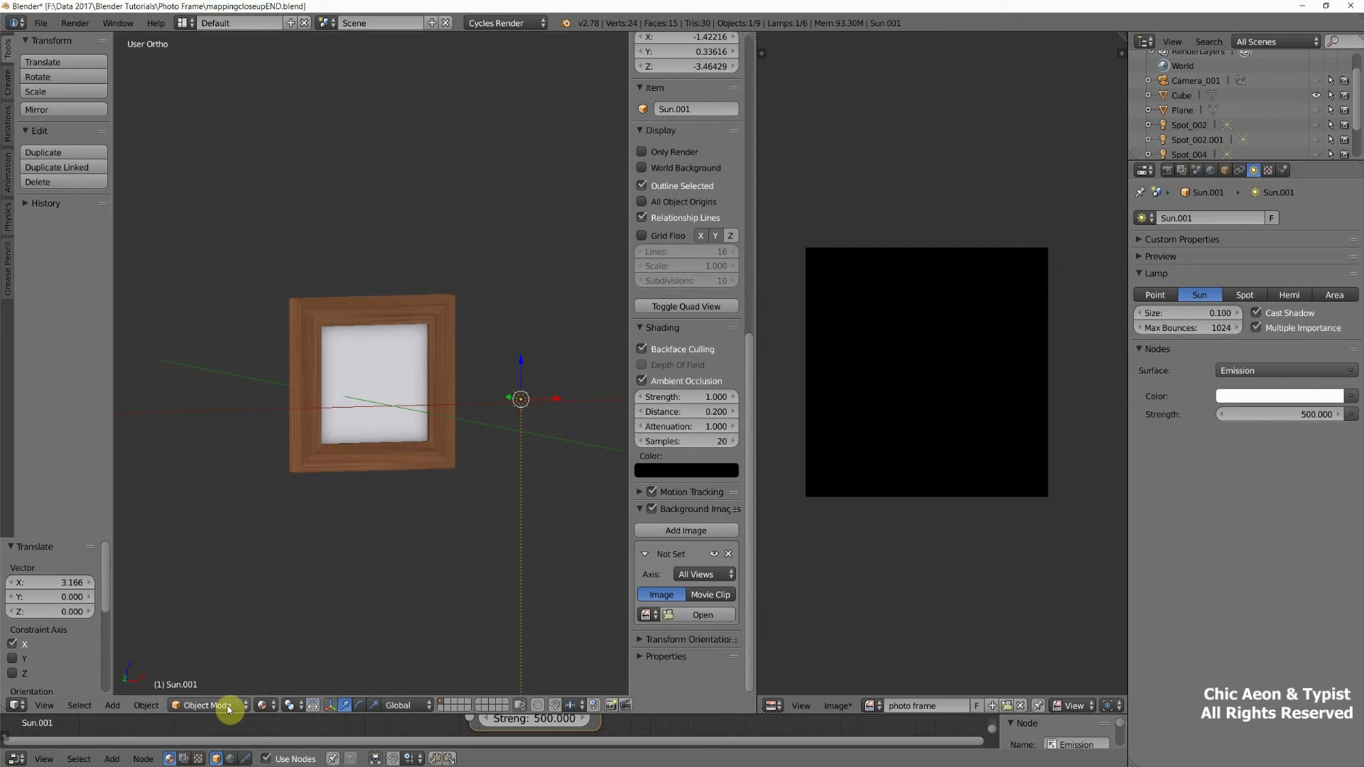
# - Add a mesh plane and raise it about 0.7 units along Z, below the frame
pyautogui.click(113, 706)
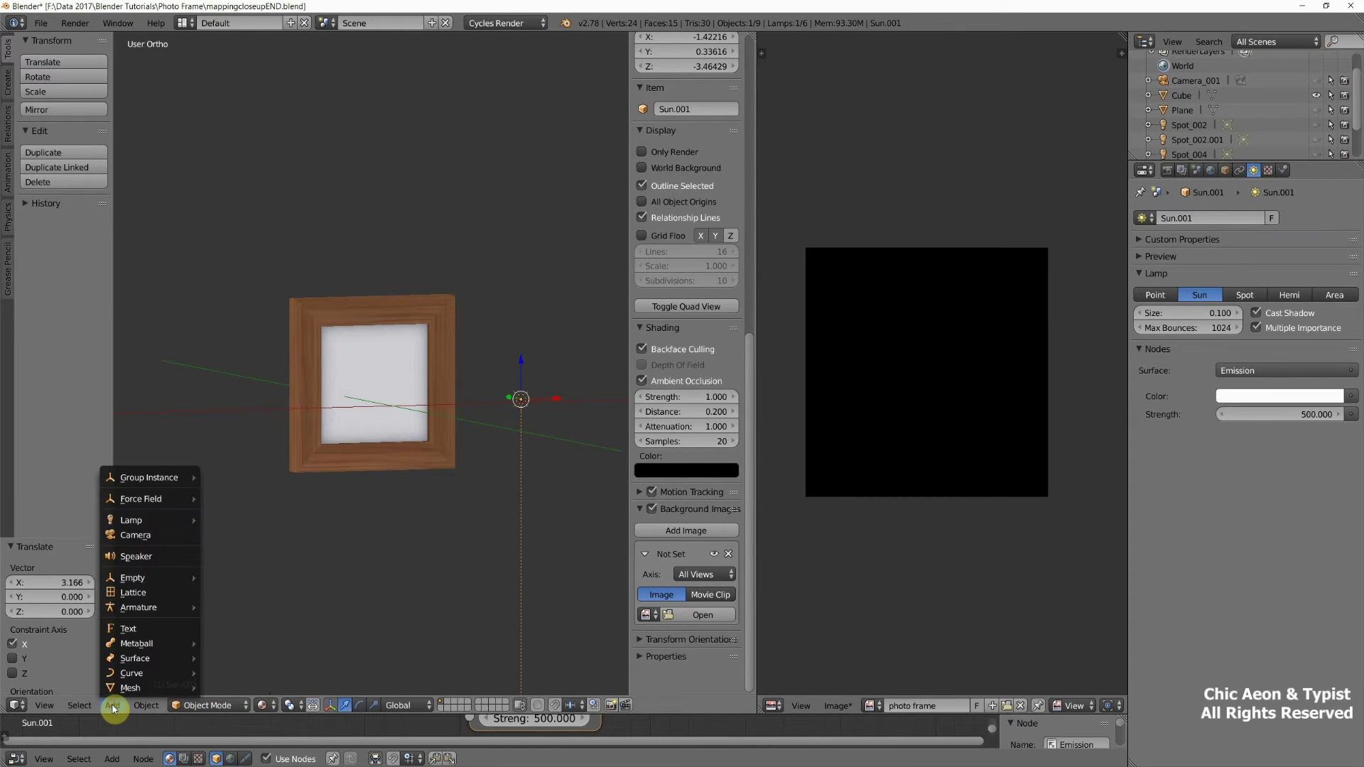
pyautogui.moveTo(131, 689)
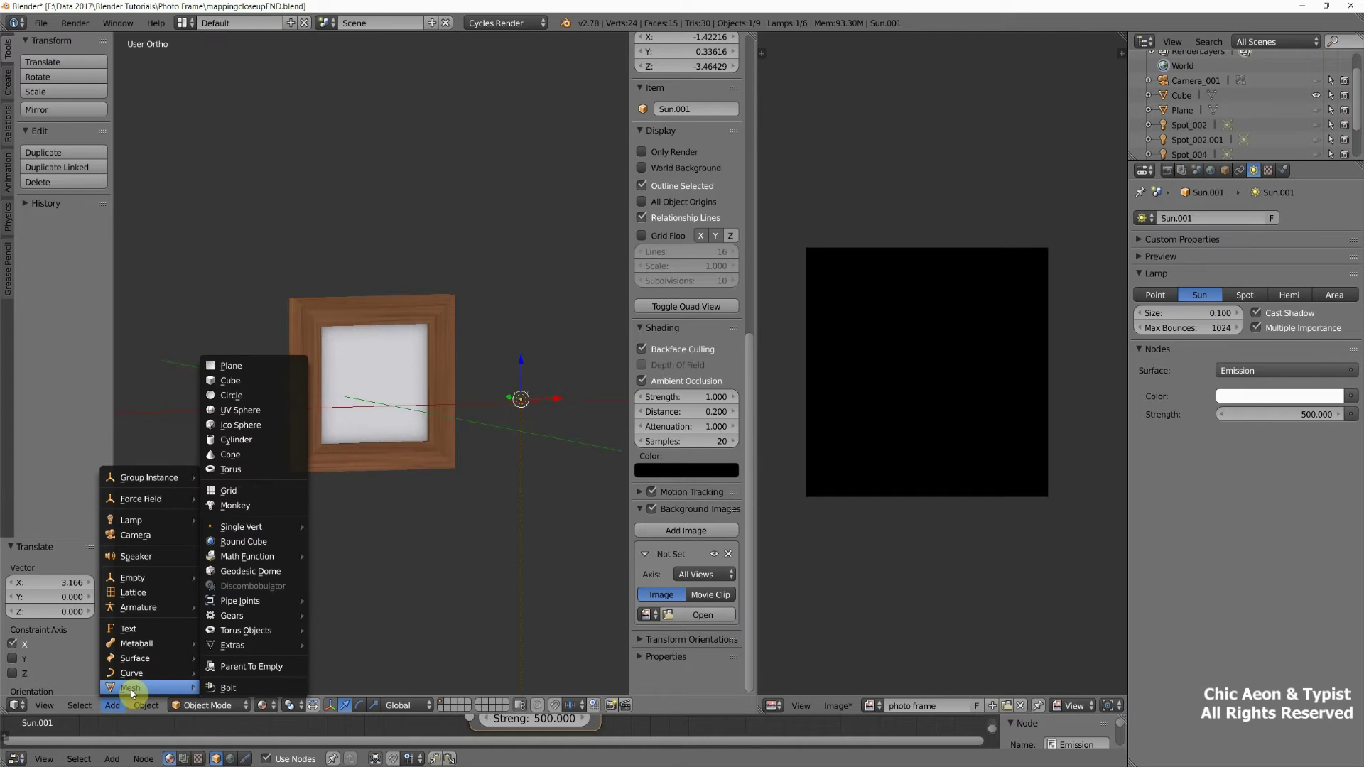
pyautogui.click(215, 366)
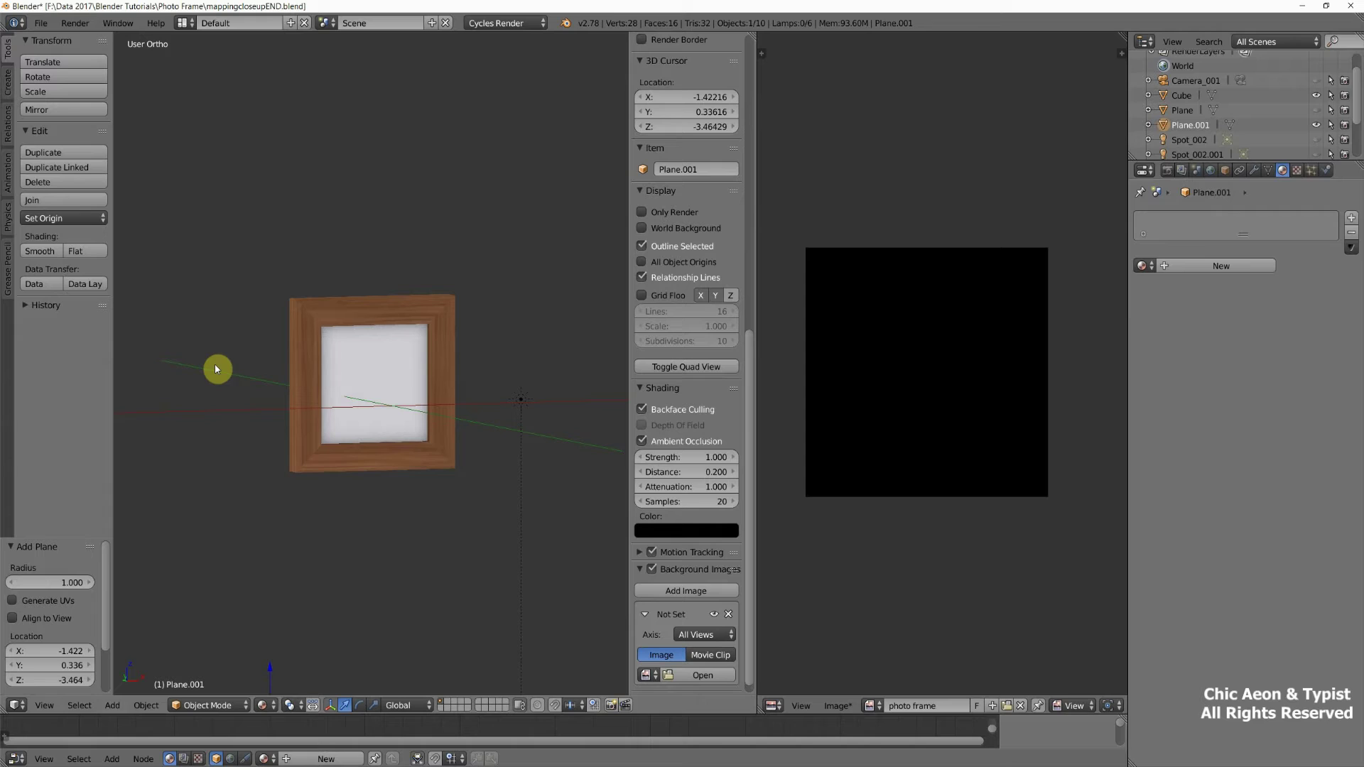
pyautogui.scroll(-2, 344, 451)
pyautogui.scroll(-2, 439, 511)
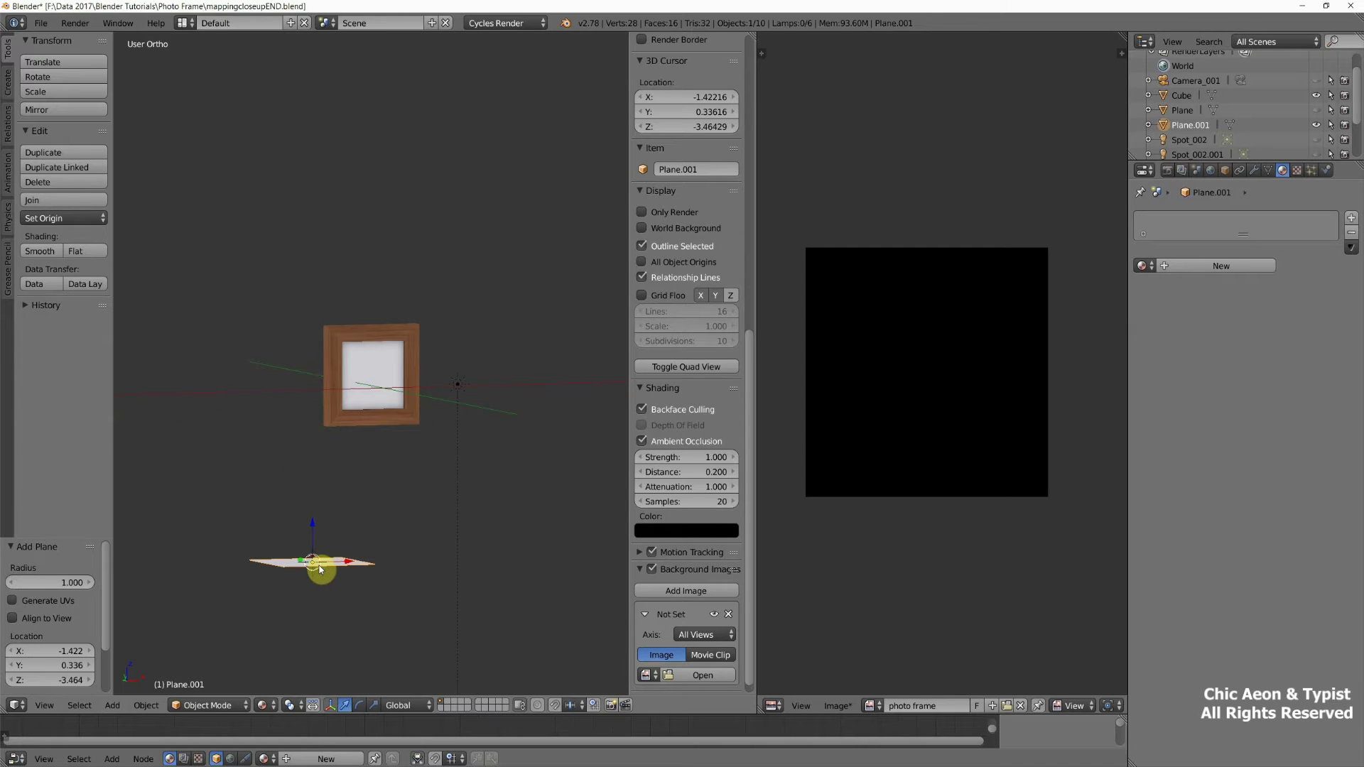
pyautogui.moveTo(313, 532); pyautogui.dragTo(317, 495)
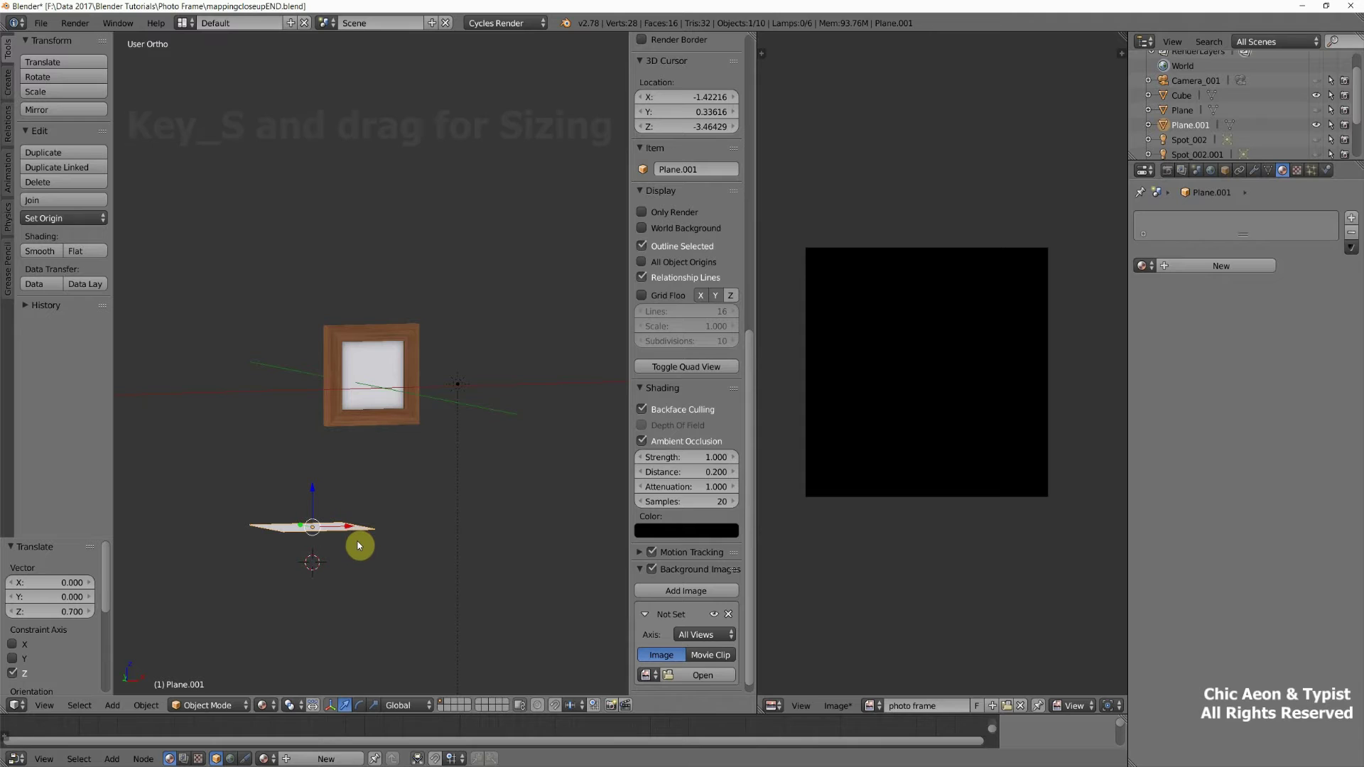
# - Scale the plane up into a large floor and raise it about 0.88 units along Z to just beneath the frame
pyautogui.press('s')
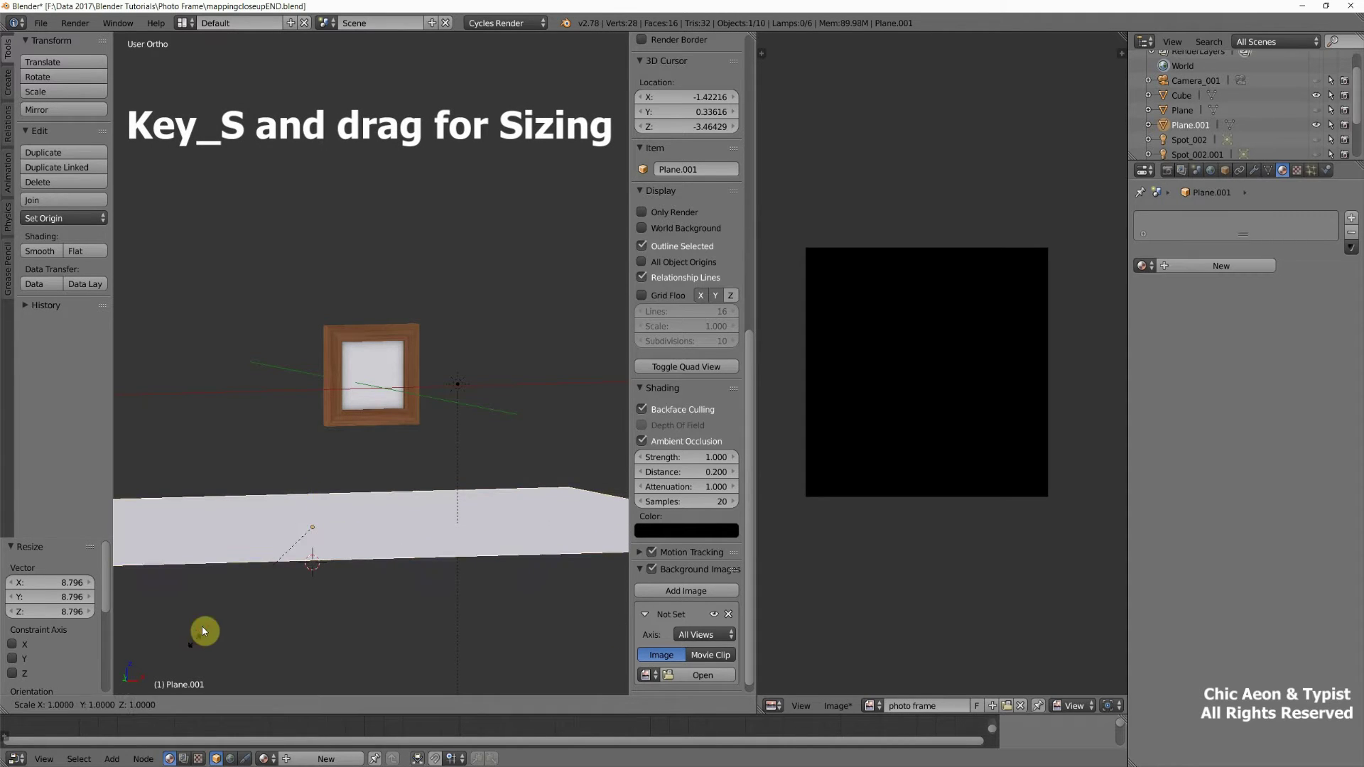
pyautogui.click(298, 608)
pyautogui.moveTo(300, 611); pyautogui.dragTo(366, 627, button='middle')
pyautogui.moveTo(345, 548); pyautogui.dragTo(418, 476)
pyautogui.press('z')
pyautogui.click(456, 559)
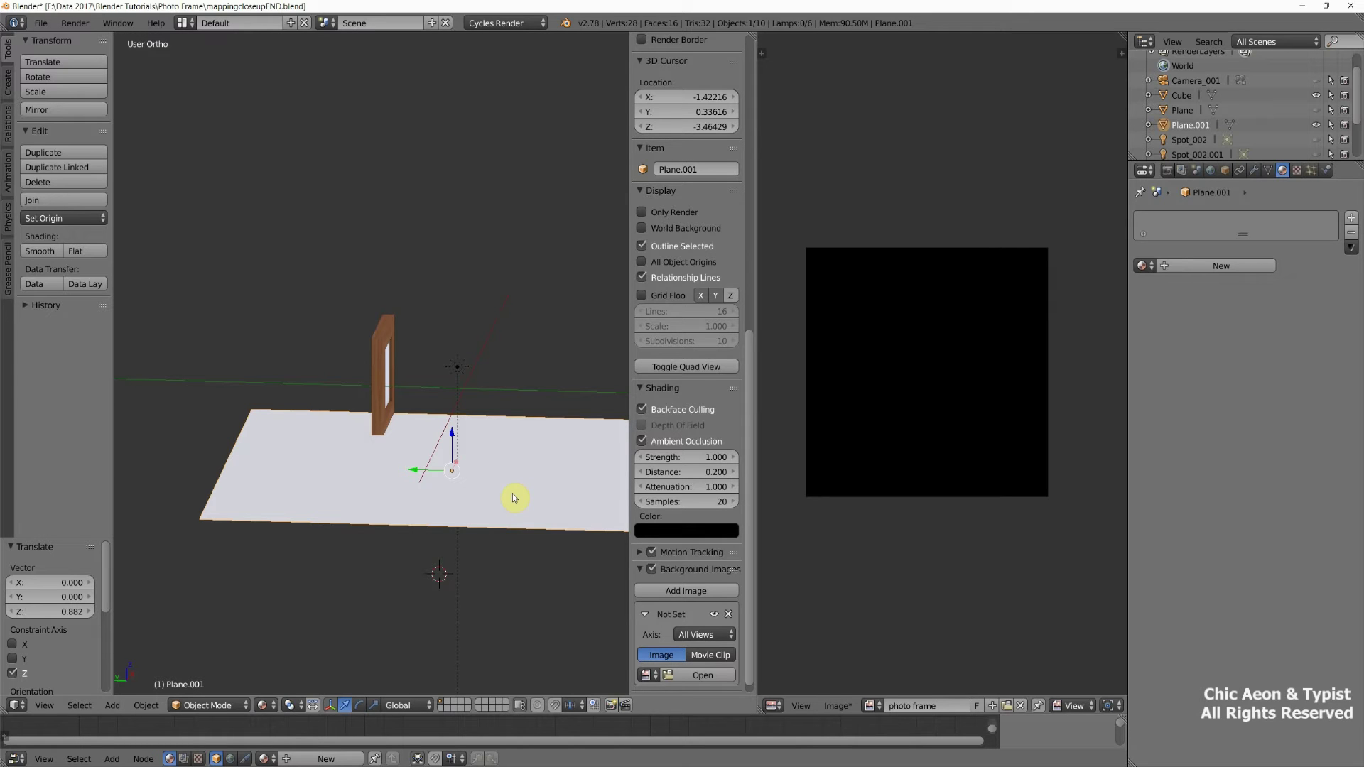
# - Duplicate the floor plane and move the copy about 7.25 units along Y
pyautogui.hotkey('shift', 'd')
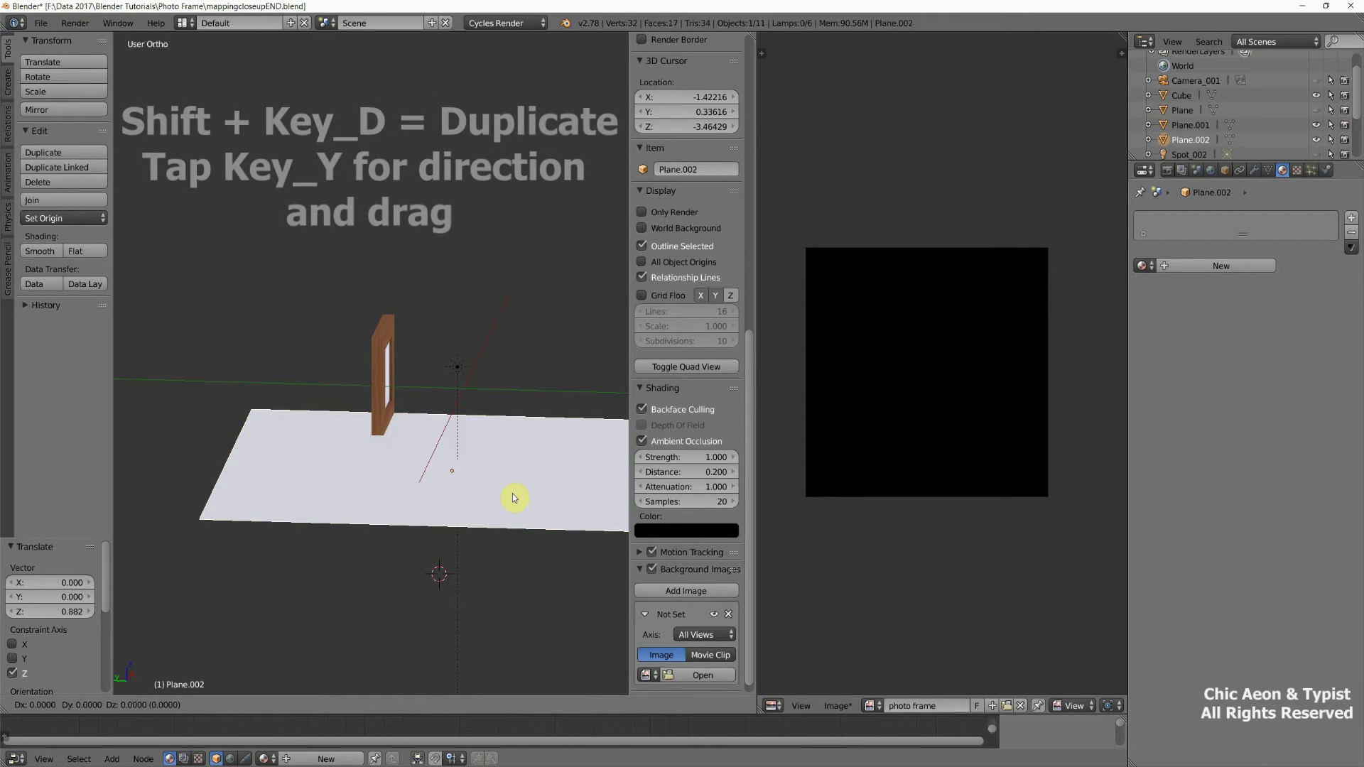
pyautogui.press('y')
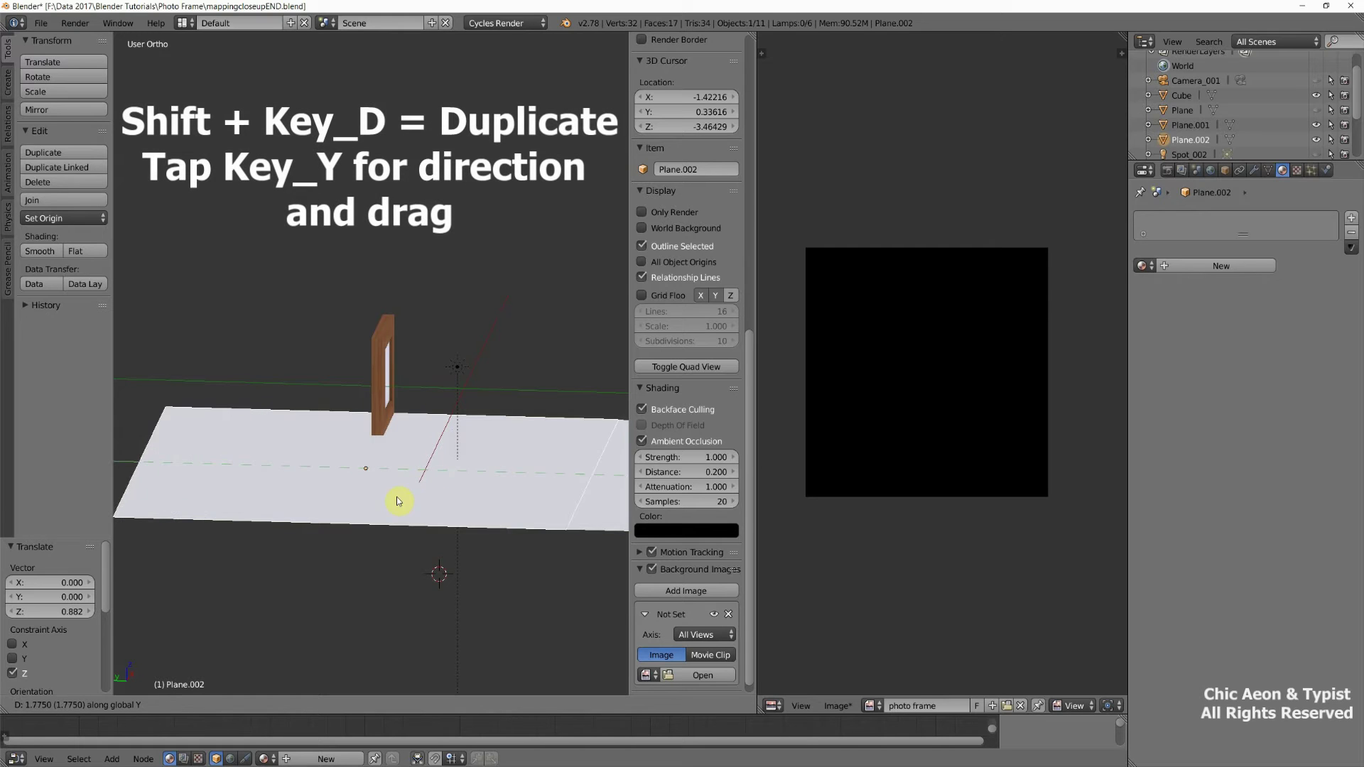
pyautogui.click(168, 480)
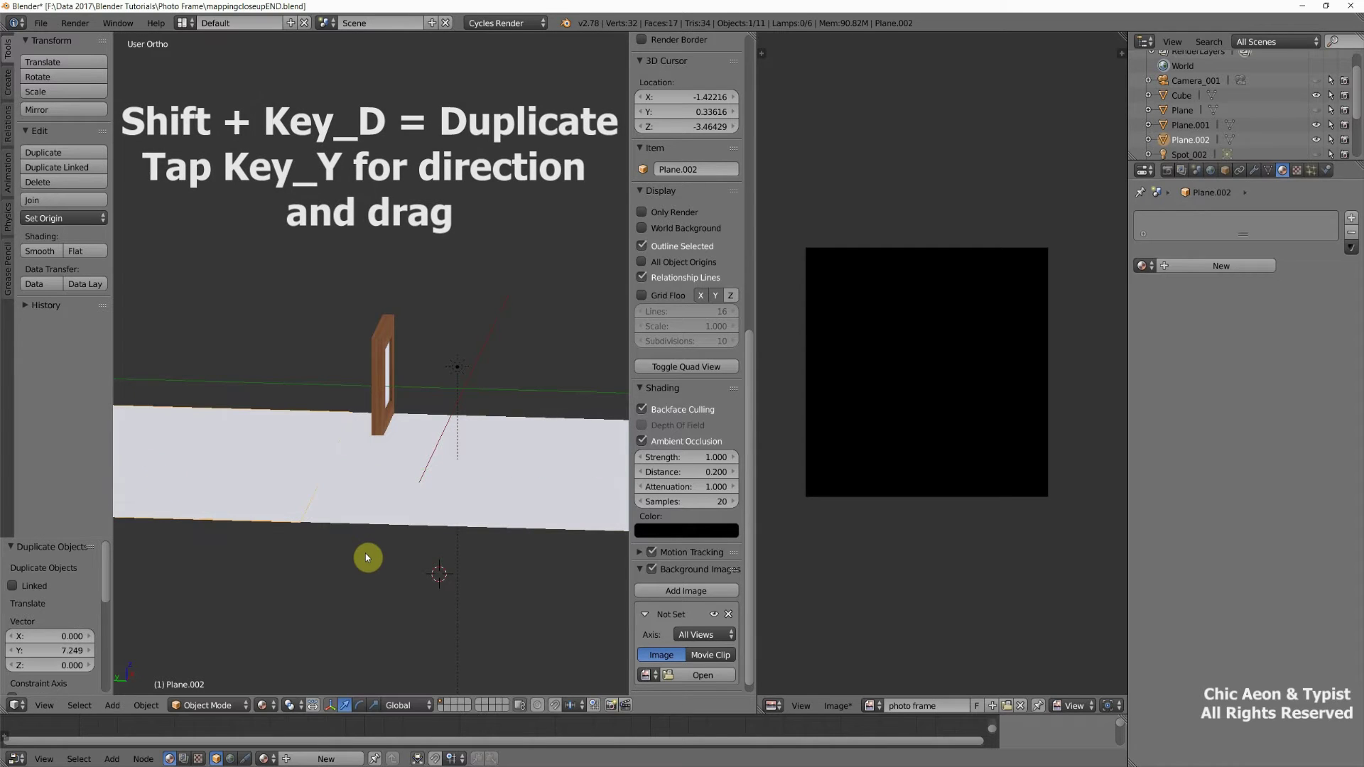
pyautogui.scroll(-2, 365, 553)
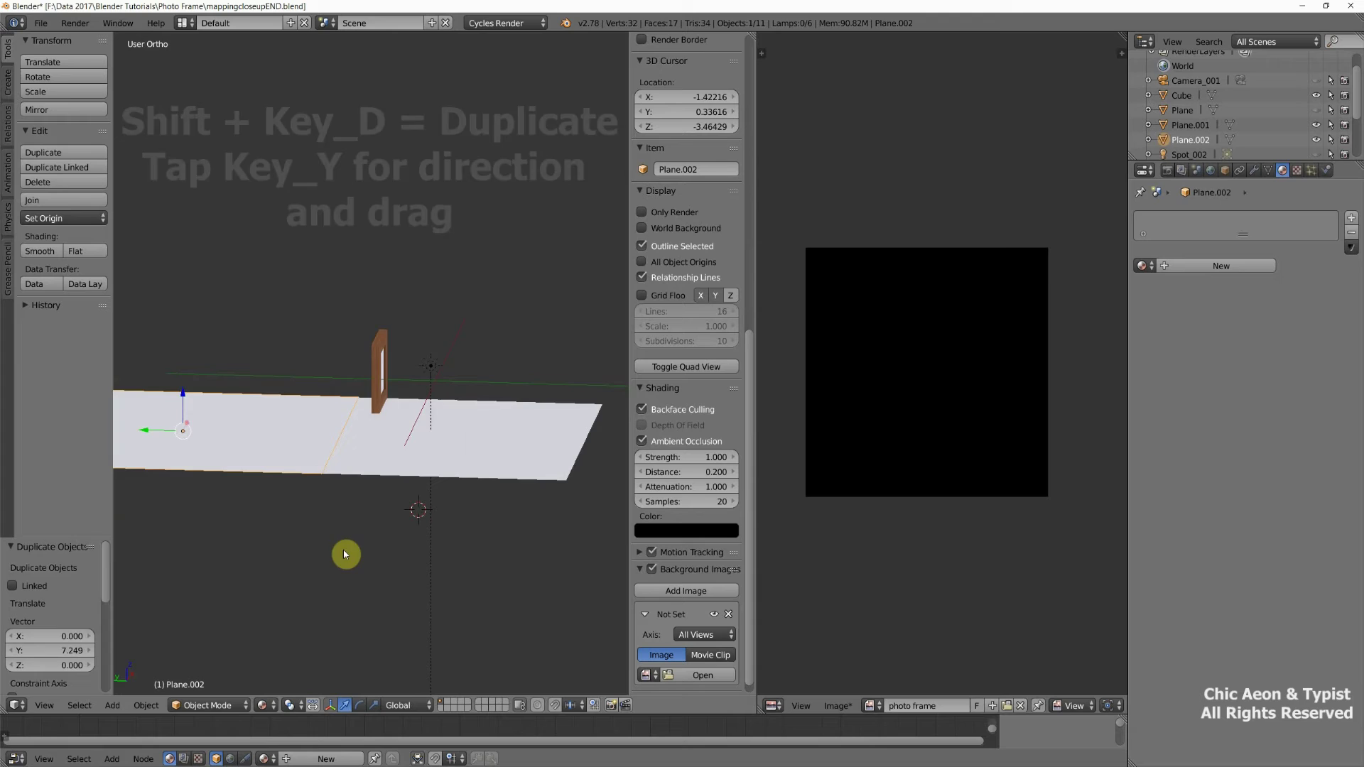
# - Rotate the duplicated plane 90° about the X axis so it stands upright as a wall
pyautogui.moveTo(343, 548); pyautogui.dragTo(395, 568, button='middle')
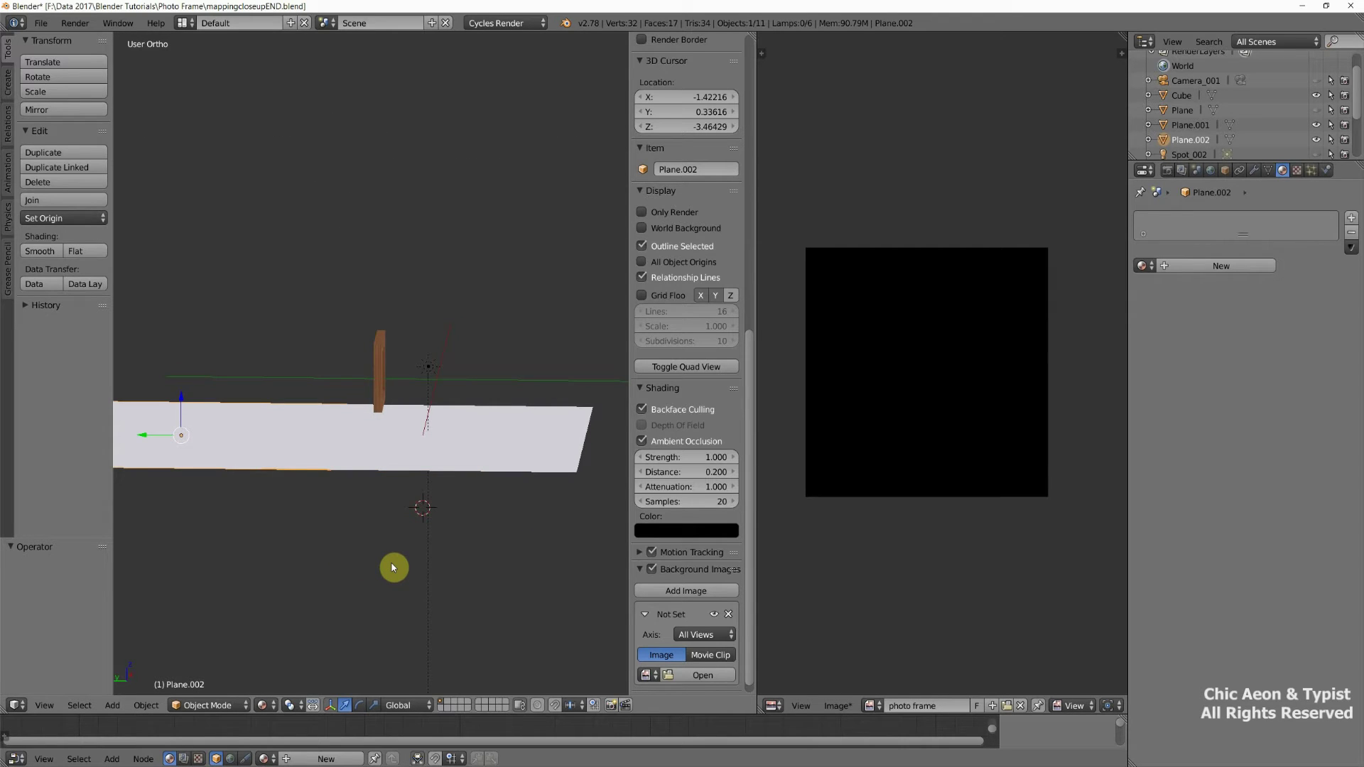
pyautogui.press('r')
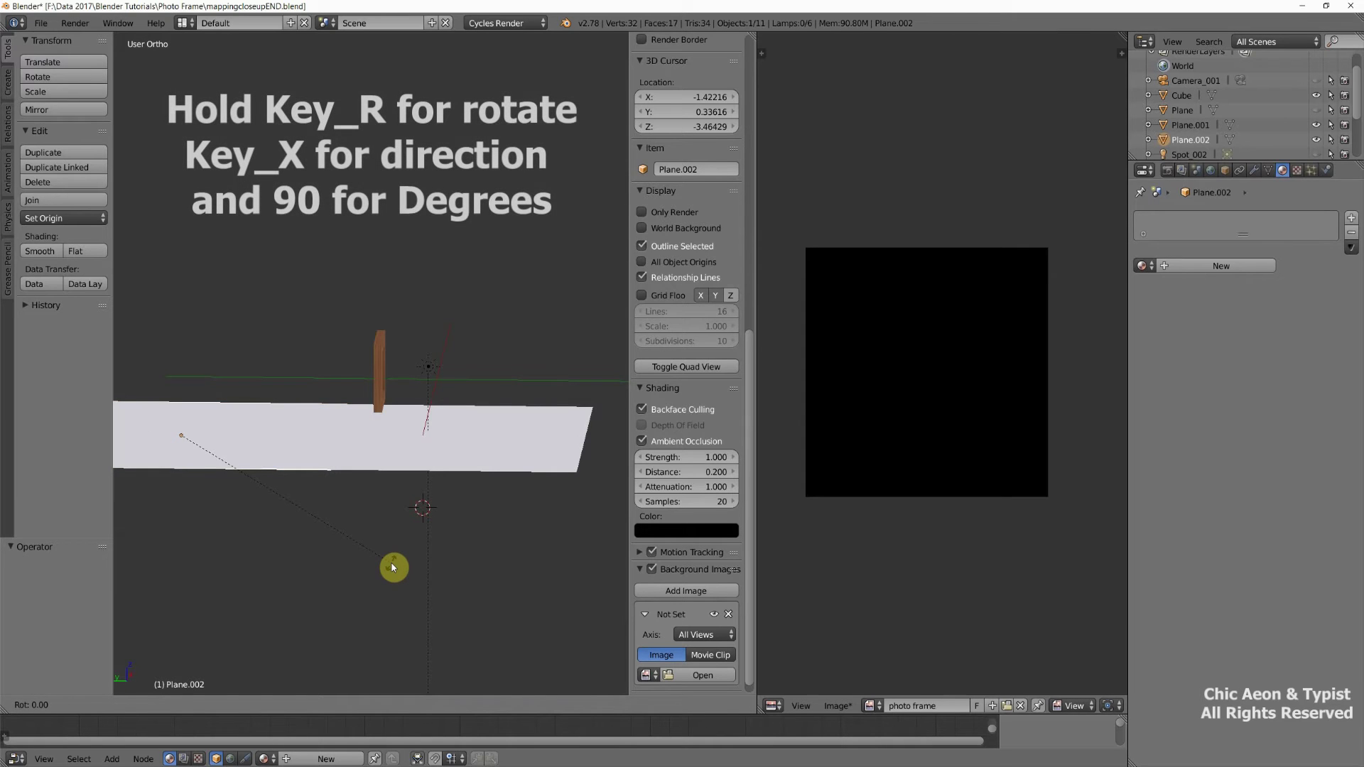
pyautogui.press('x')
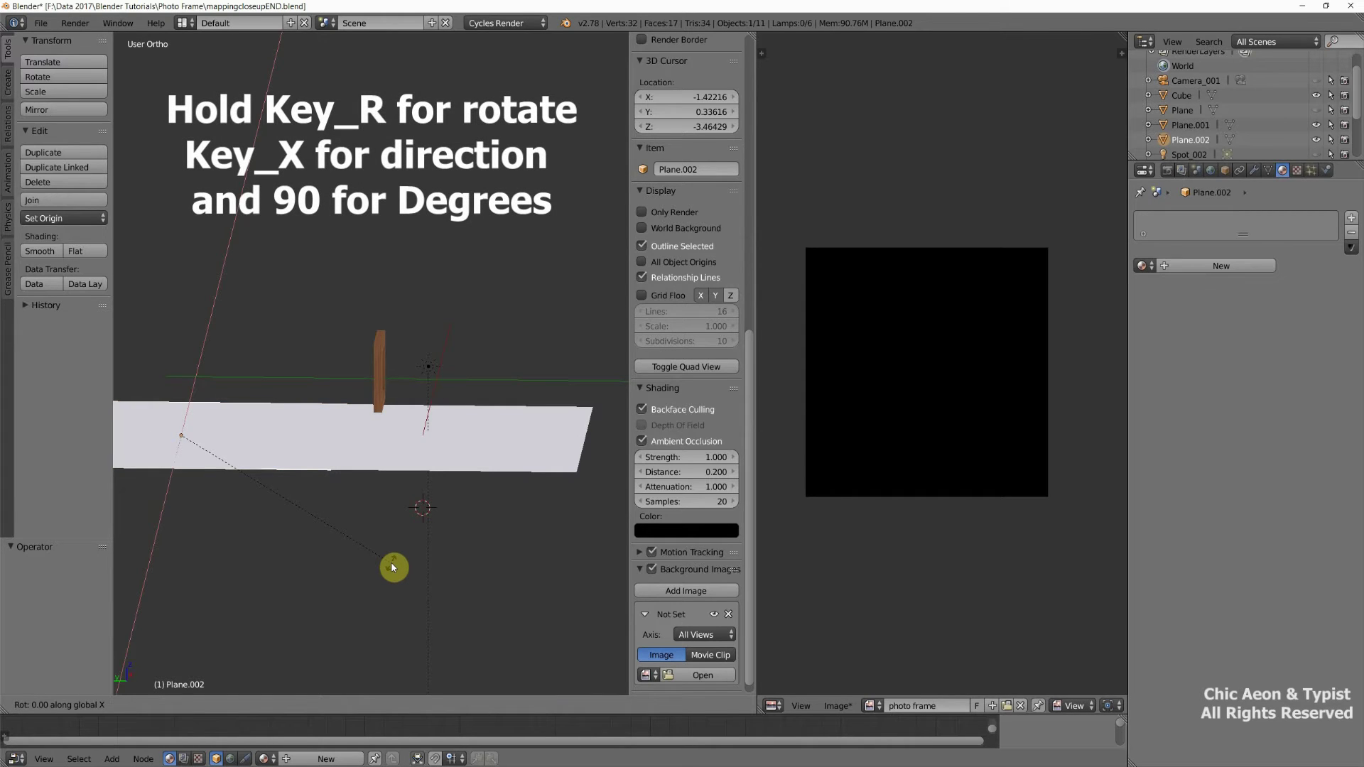
pyautogui.write('90')
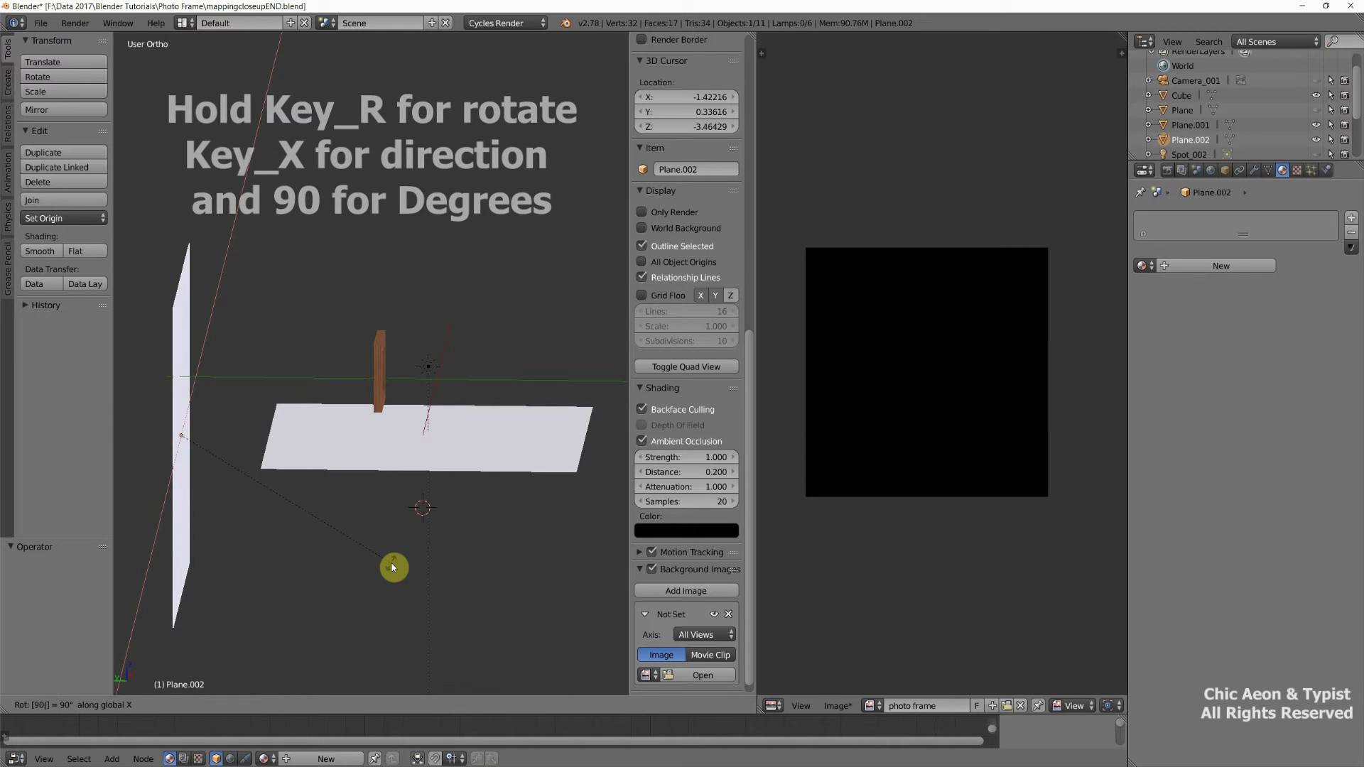
pyautogui.press('Return')
# - Move the wall plane about 2.92 units along X, 2.65 units along Z and -2.74 units along Y, close behind the frame
pyautogui.moveTo(394, 560); pyautogui.dragTo(327, 557, button='middle')
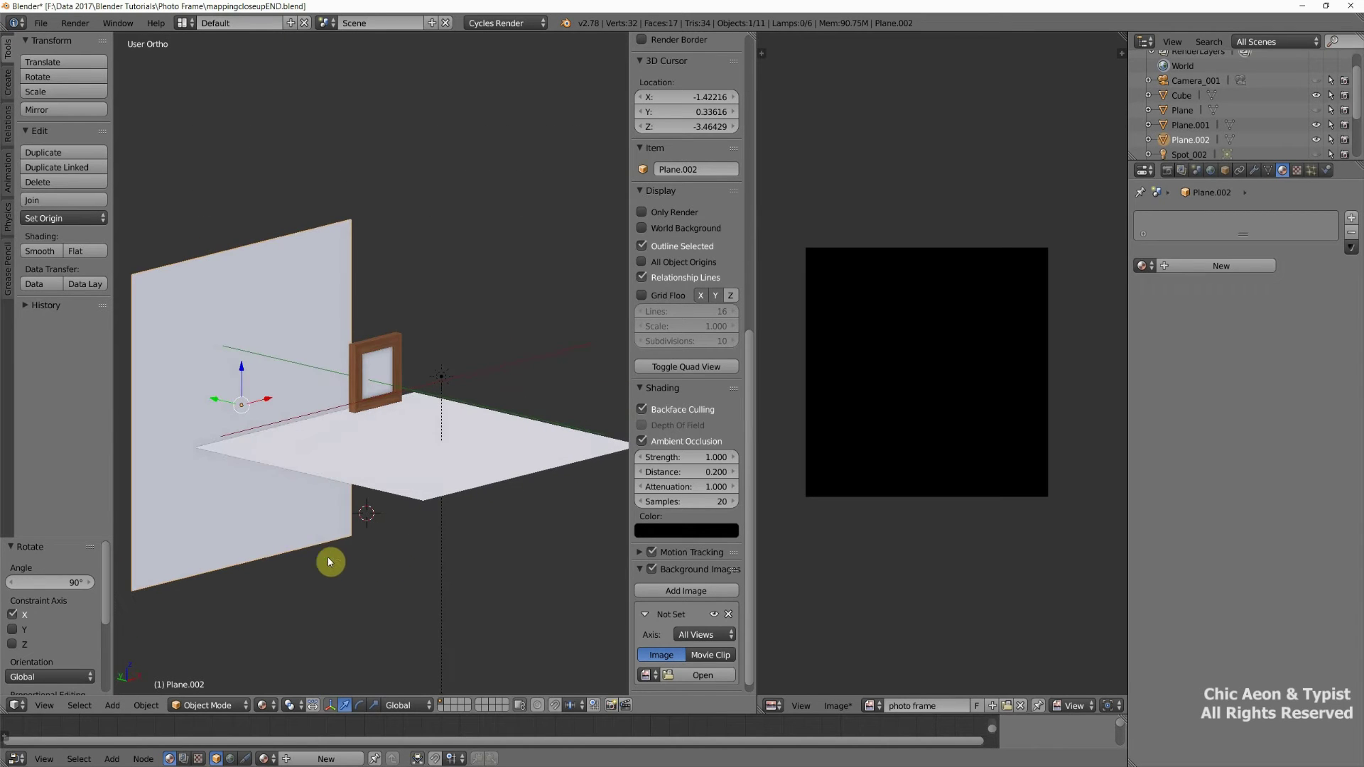
pyautogui.press('g')
pyautogui.press('x')
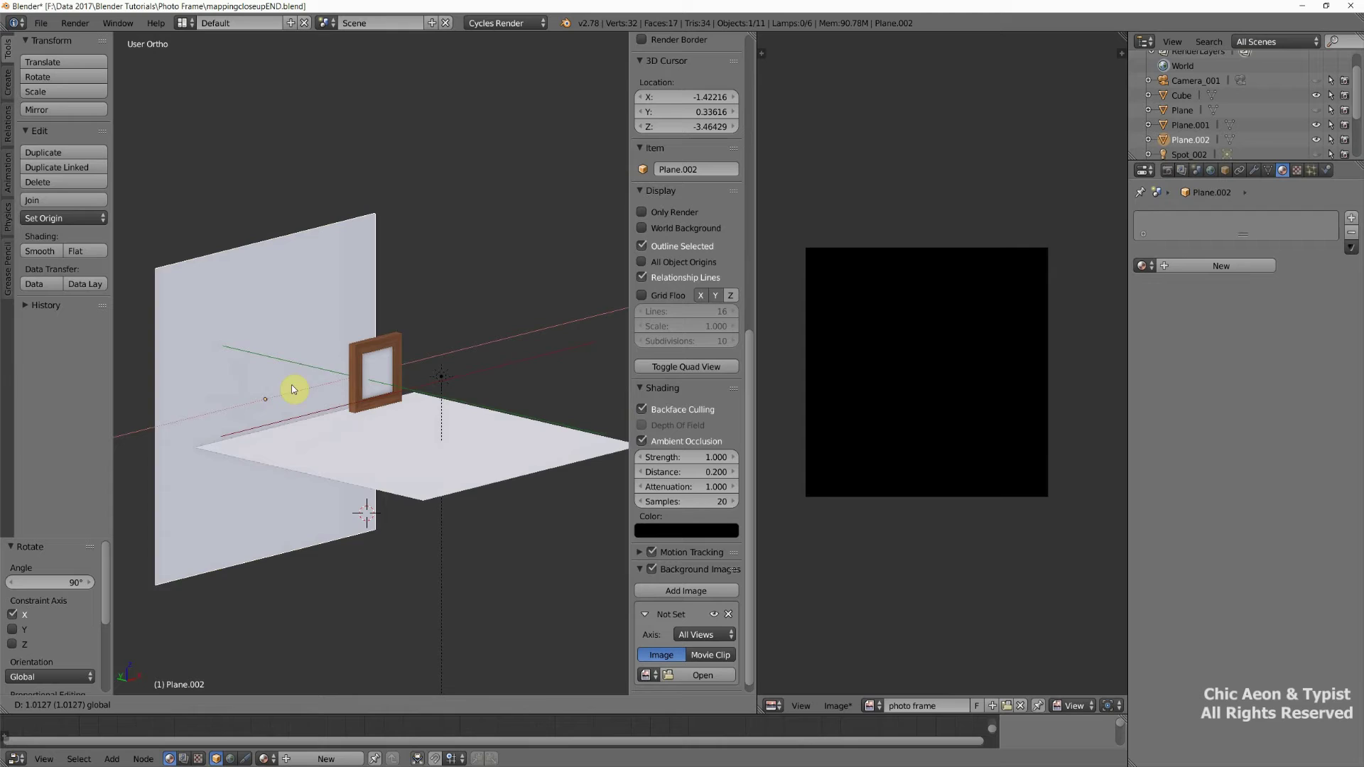
pyautogui.click(336, 377)
pyautogui.moveTo(390, 466); pyautogui.dragTo(408, 463, button='middle')
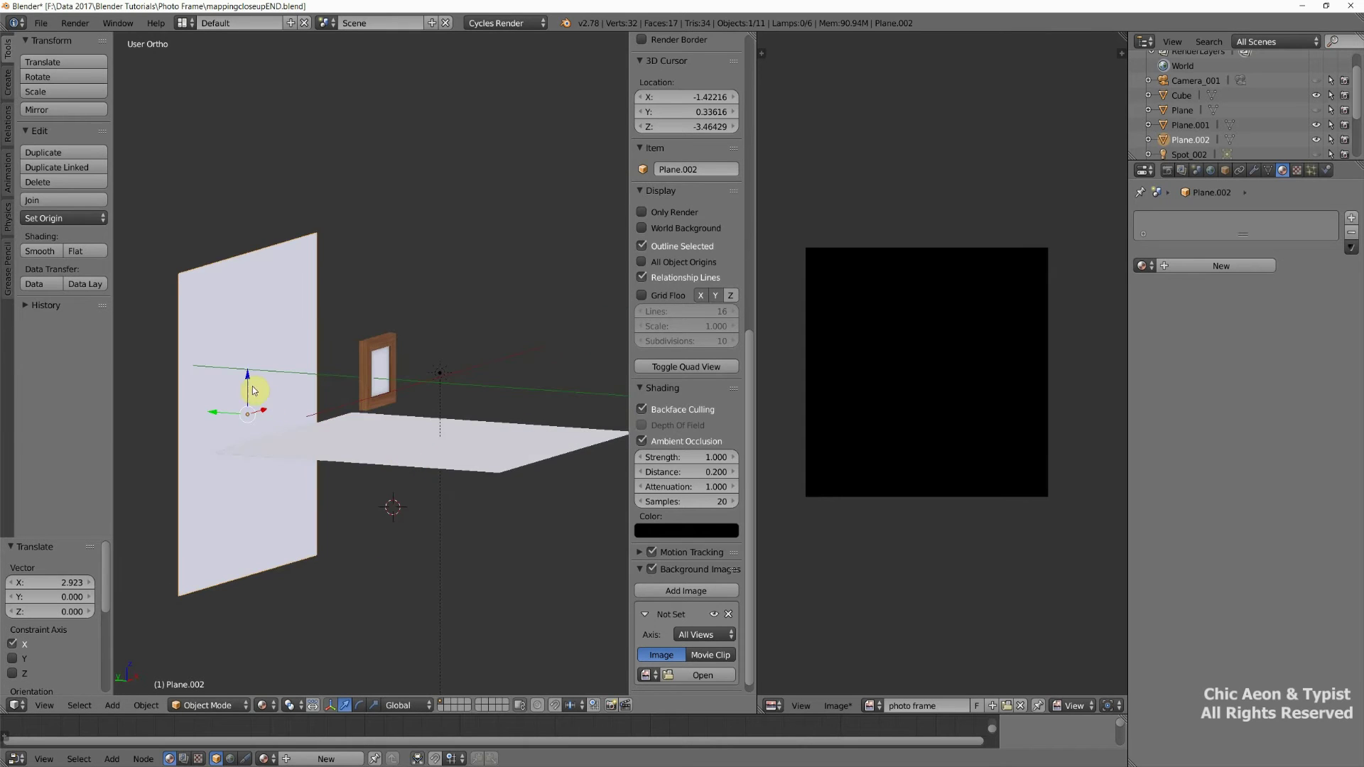
pyautogui.press('g')
pyautogui.press('z')
pyautogui.click(265, 304)
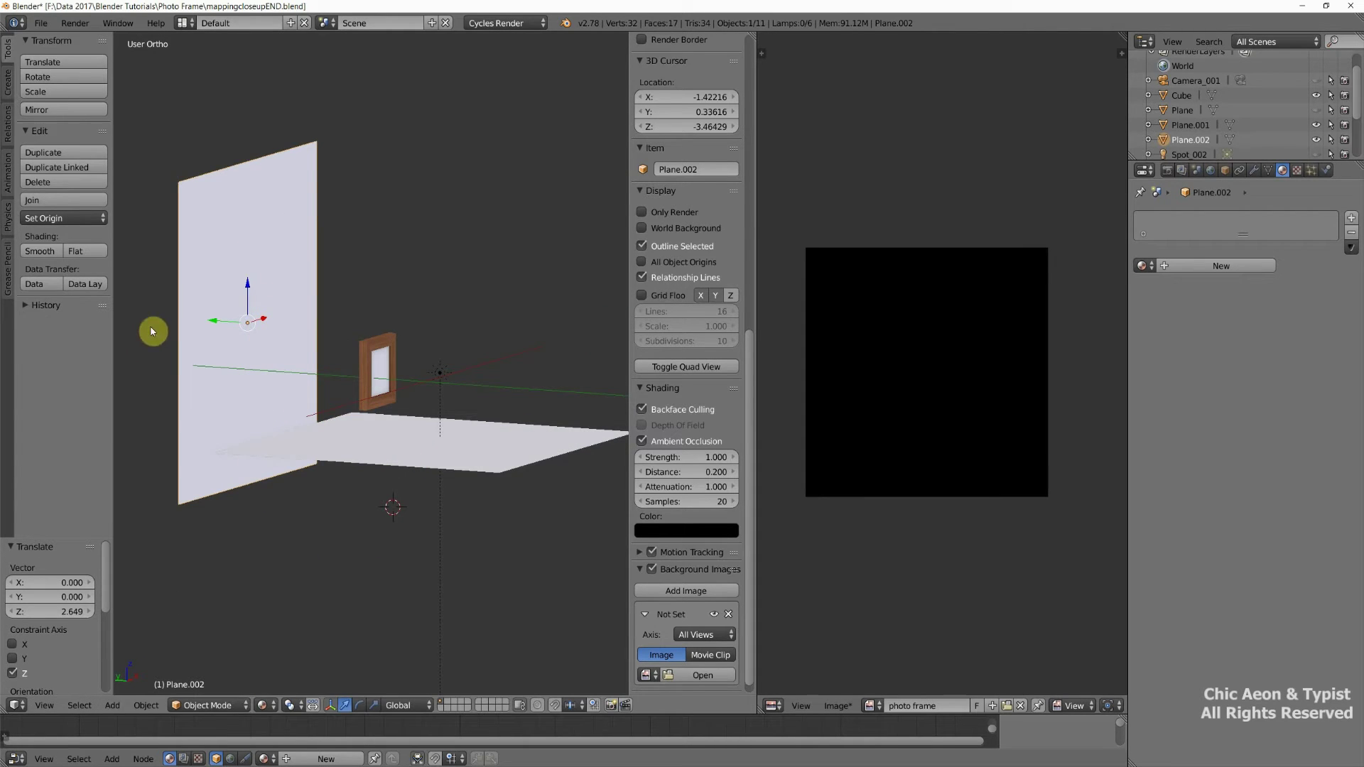
pyautogui.press('g')
pyautogui.press('y')
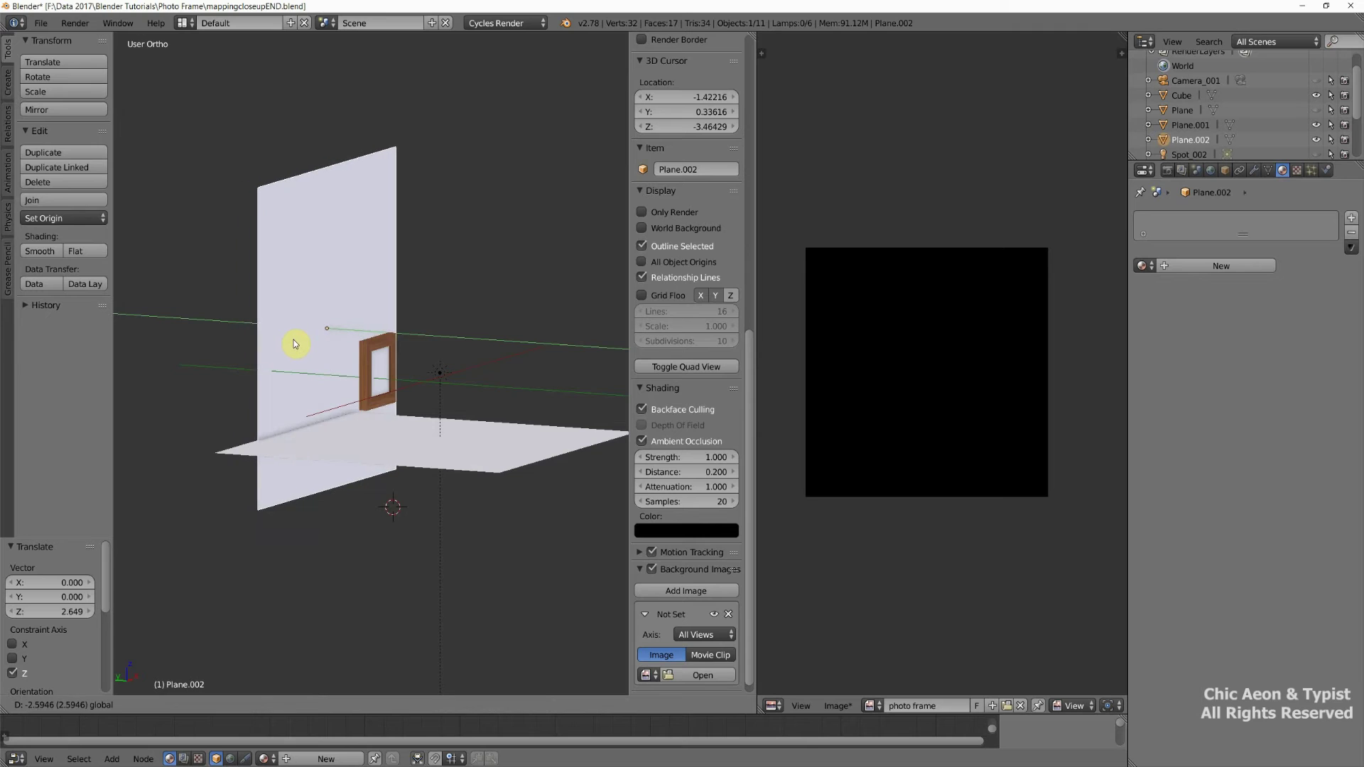
pyautogui.click(299, 347)
# - Slide the wall plane along X to line up with the floor, and raise the frame about 2.32 units along Z
pyautogui.moveTo(344, 435); pyautogui.dragTo(412, 387, button='middle')
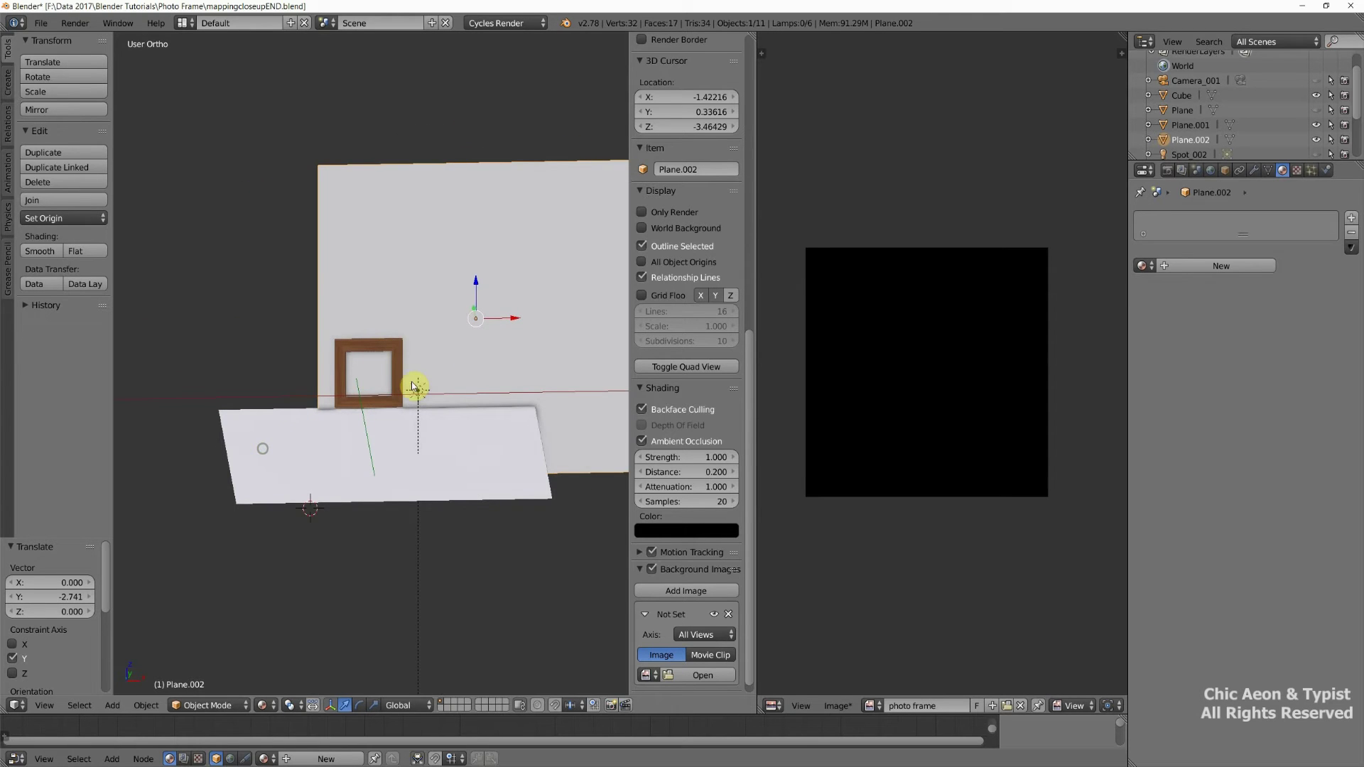
pyautogui.moveTo(517, 321); pyautogui.dragTo(370, 262)
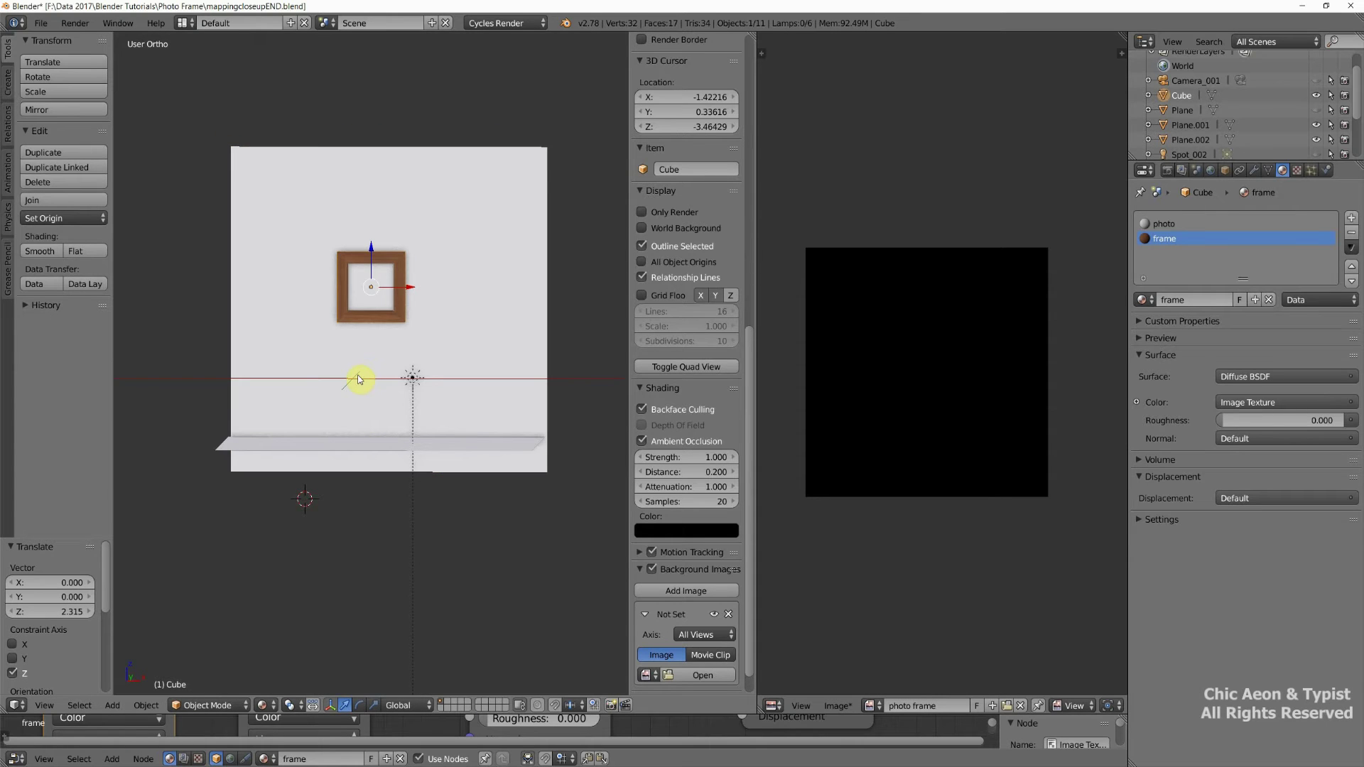
pyautogui.moveTo(350, 356)
pyautogui.mouseDown(button='middle')
pyautogui.moveTo(459, 410)
pyautogui.moveTo(474, 451)
pyautogui.moveTo(450, 381)
pyautogui.moveTo(426, 360)
pyautogui.moveTo(357, 360)
pyautogui.mouseUp(button='middle')
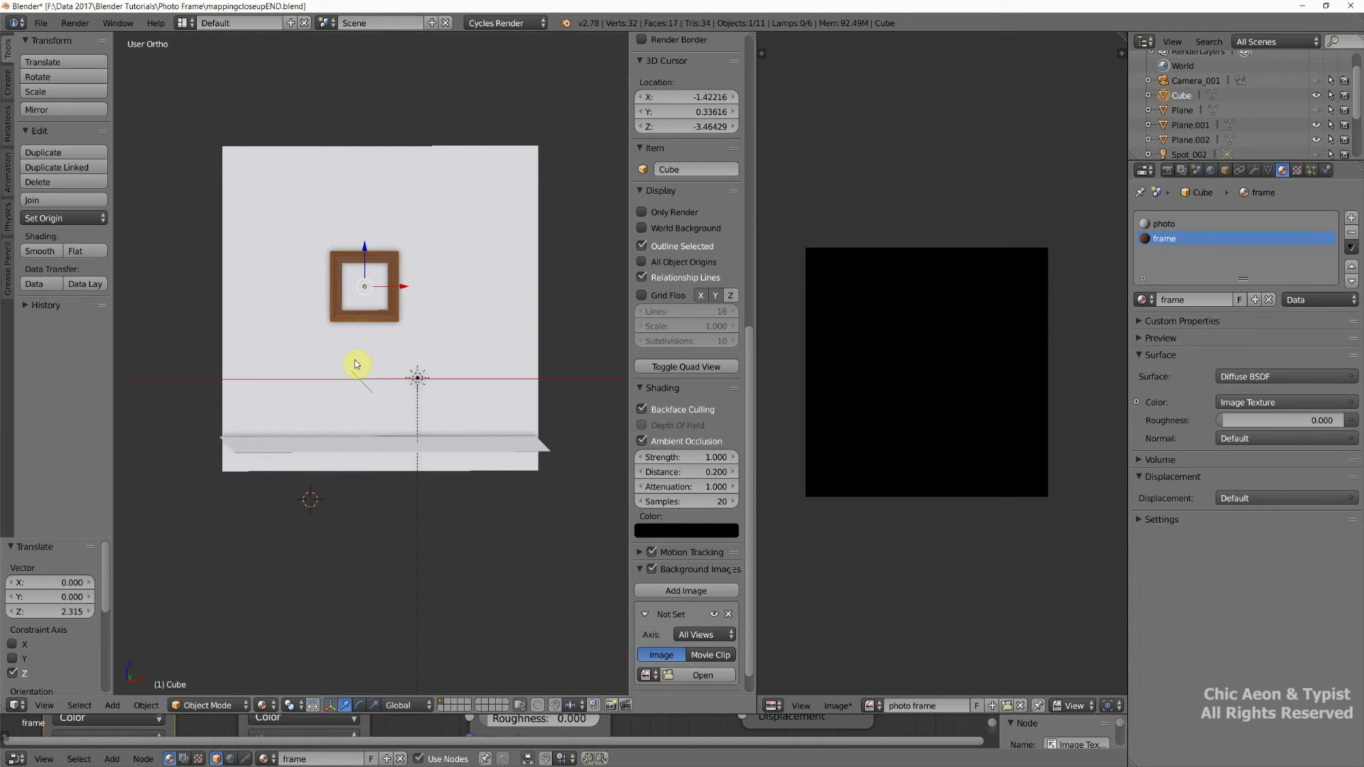
# - Move the Sun lamp about 3.22 units along Z and about -1.45 units along X, centred in front of the frame
pyautogui.rightClick(427, 396)
pyautogui.press('g')
pyautogui.press('z')
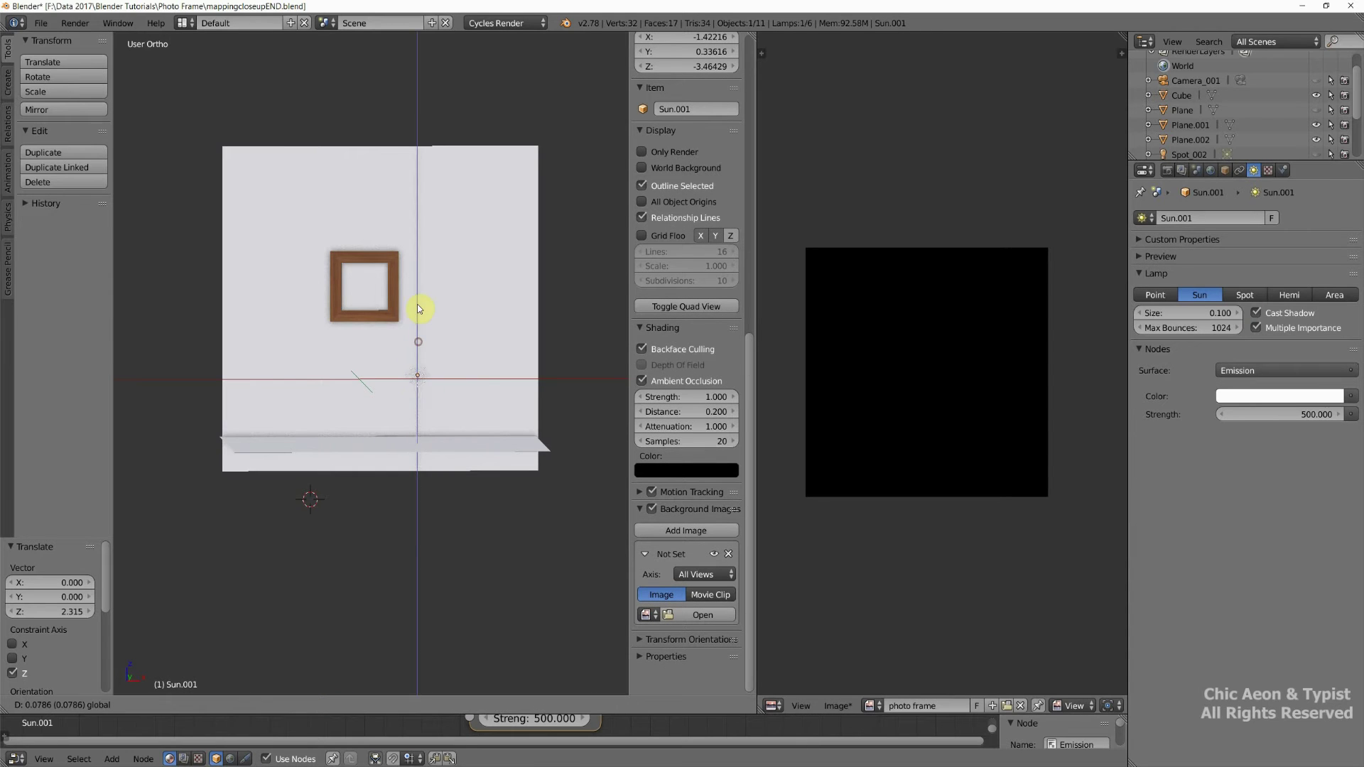
pyautogui.click(426, 237)
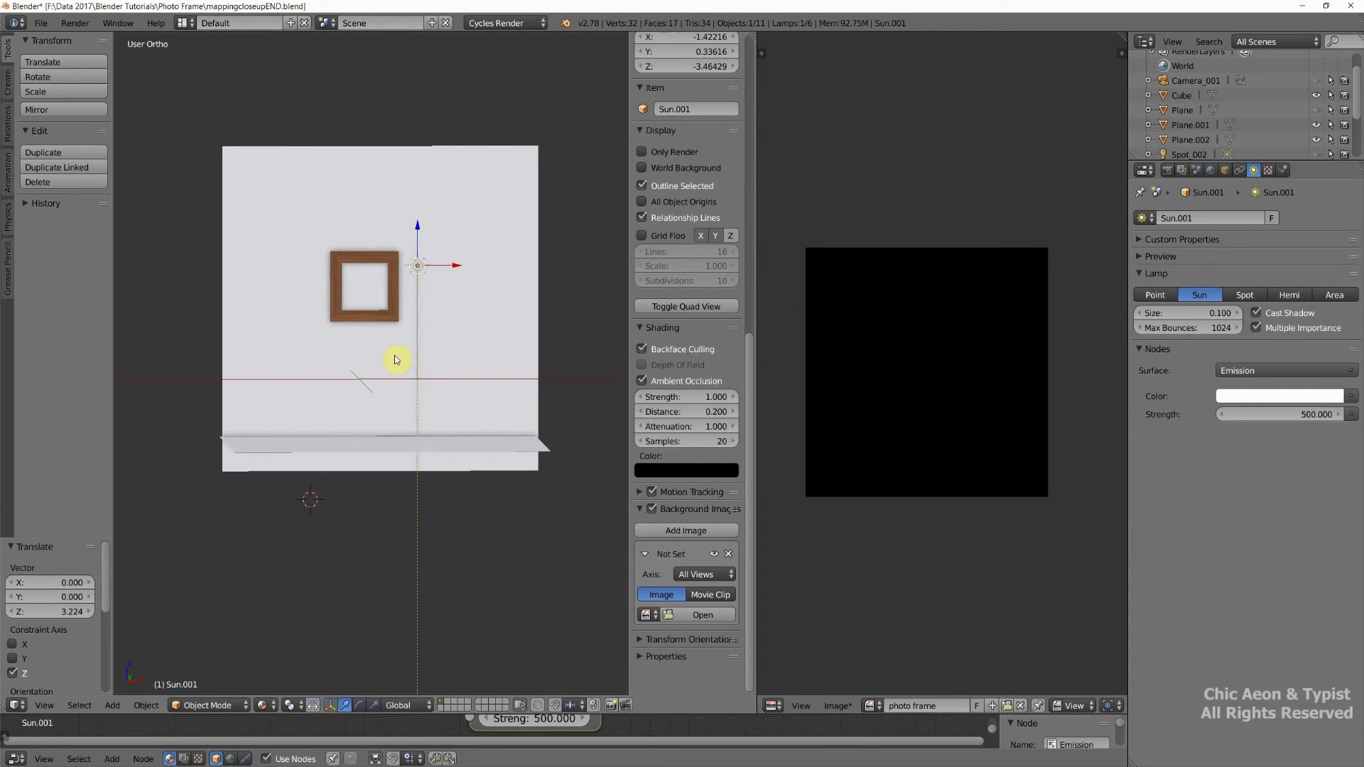
pyautogui.press('KP_7')
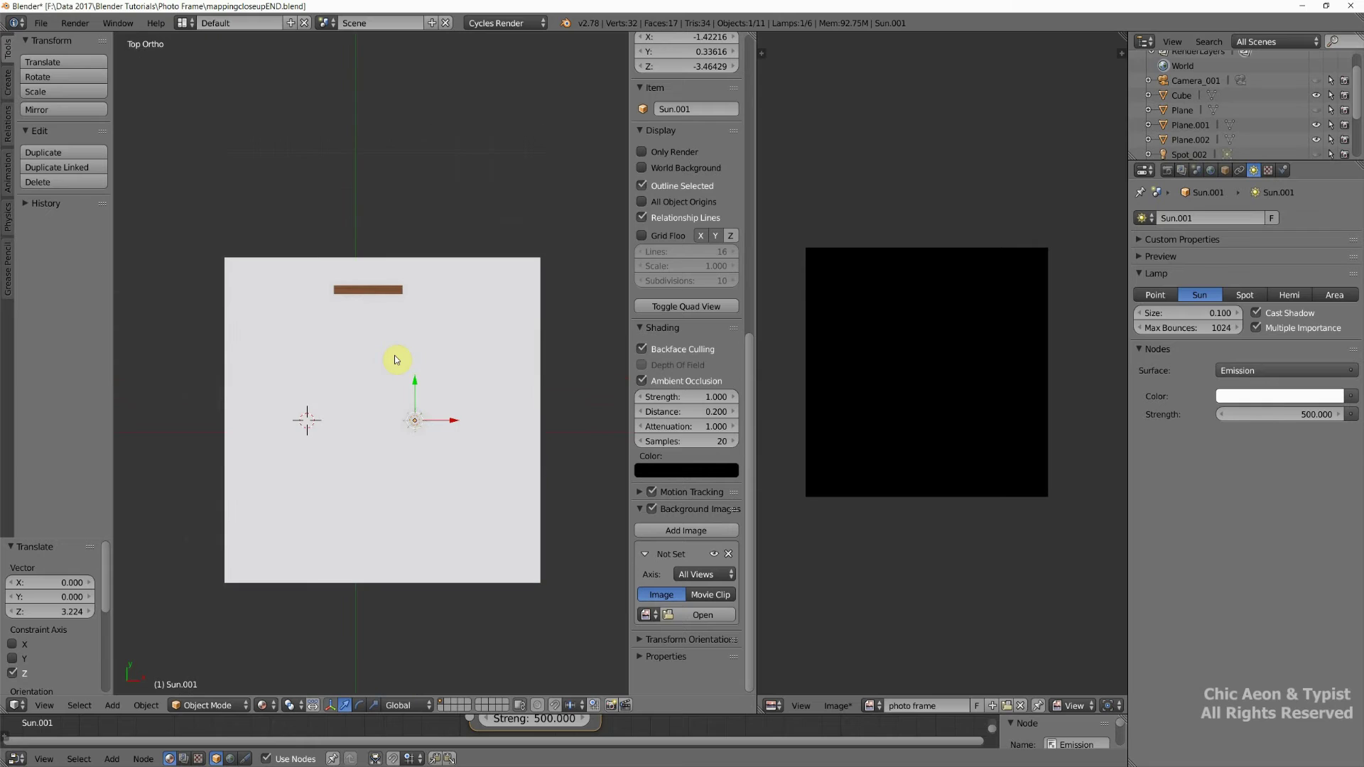
pyautogui.moveTo(449, 424); pyautogui.dragTo(401, 421)
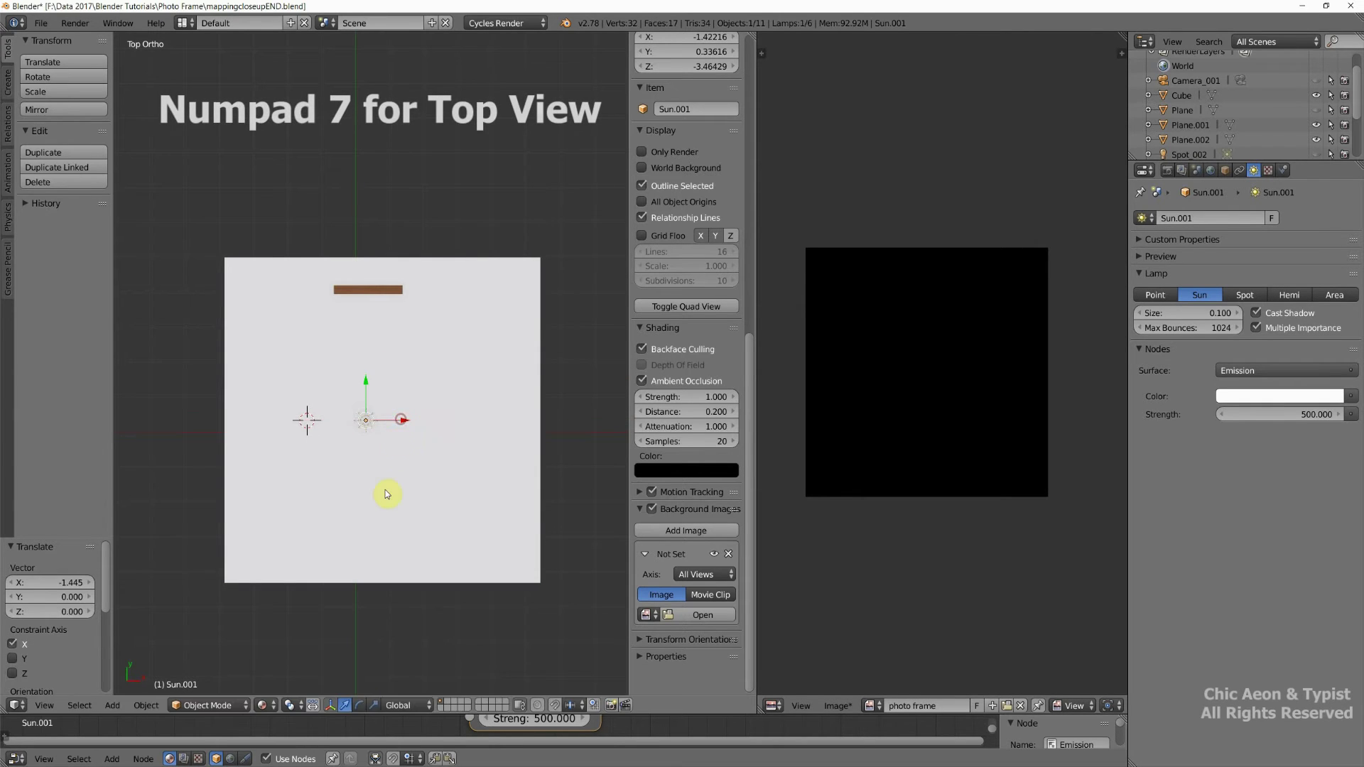
# - Preview the scene in Rendered shading and try Sun lamp strengths of 200 and 1
pyautogui.moveTo(386, 494); pyautogui.dragTo(368, 446, button='middle')
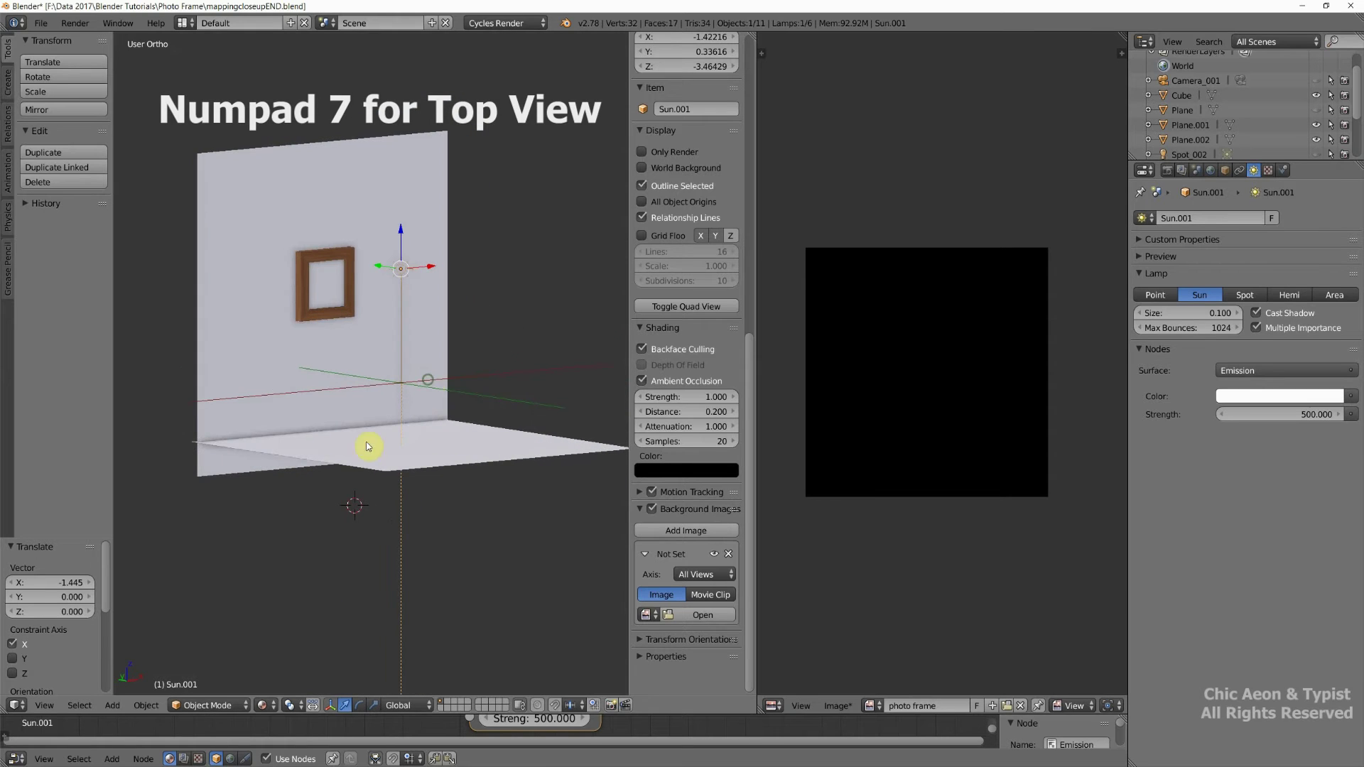
pyautogui.click(266, 704)
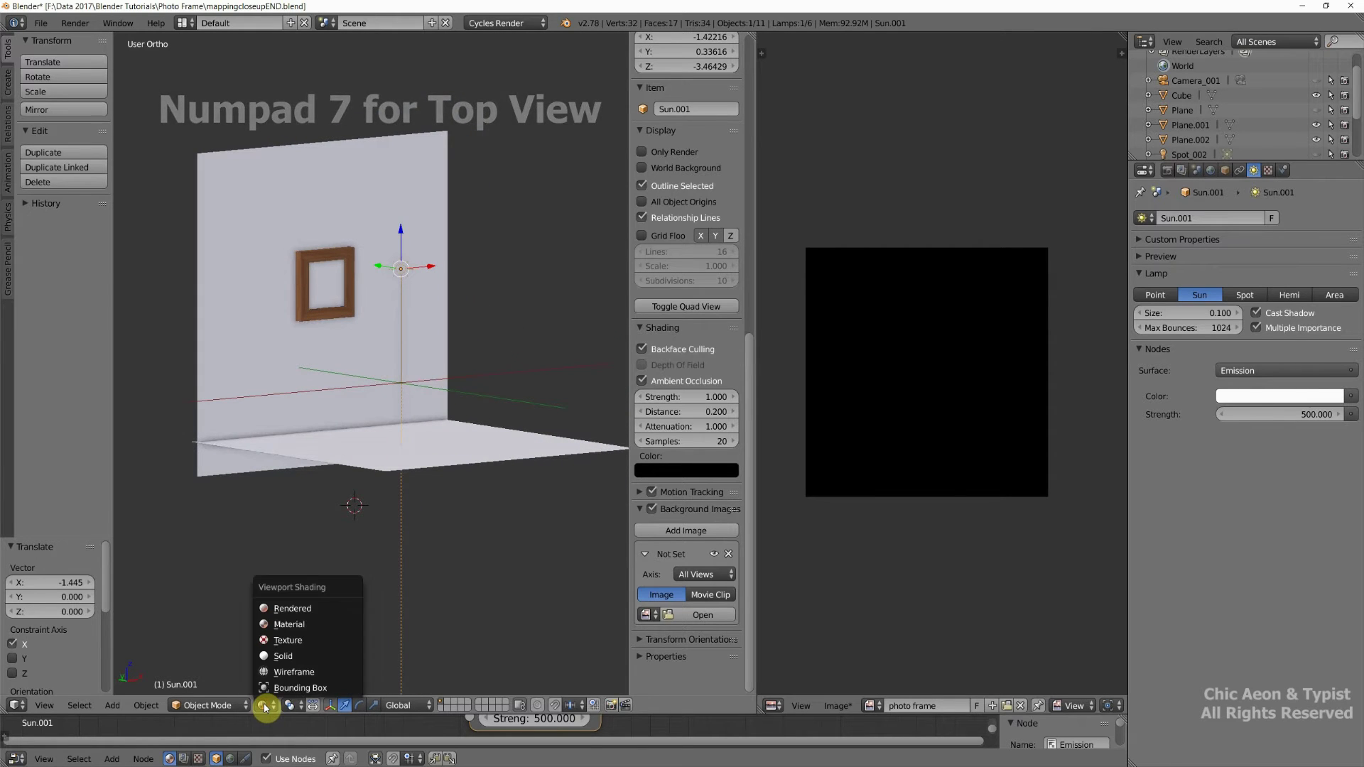
pyautogui.click(292, 608)
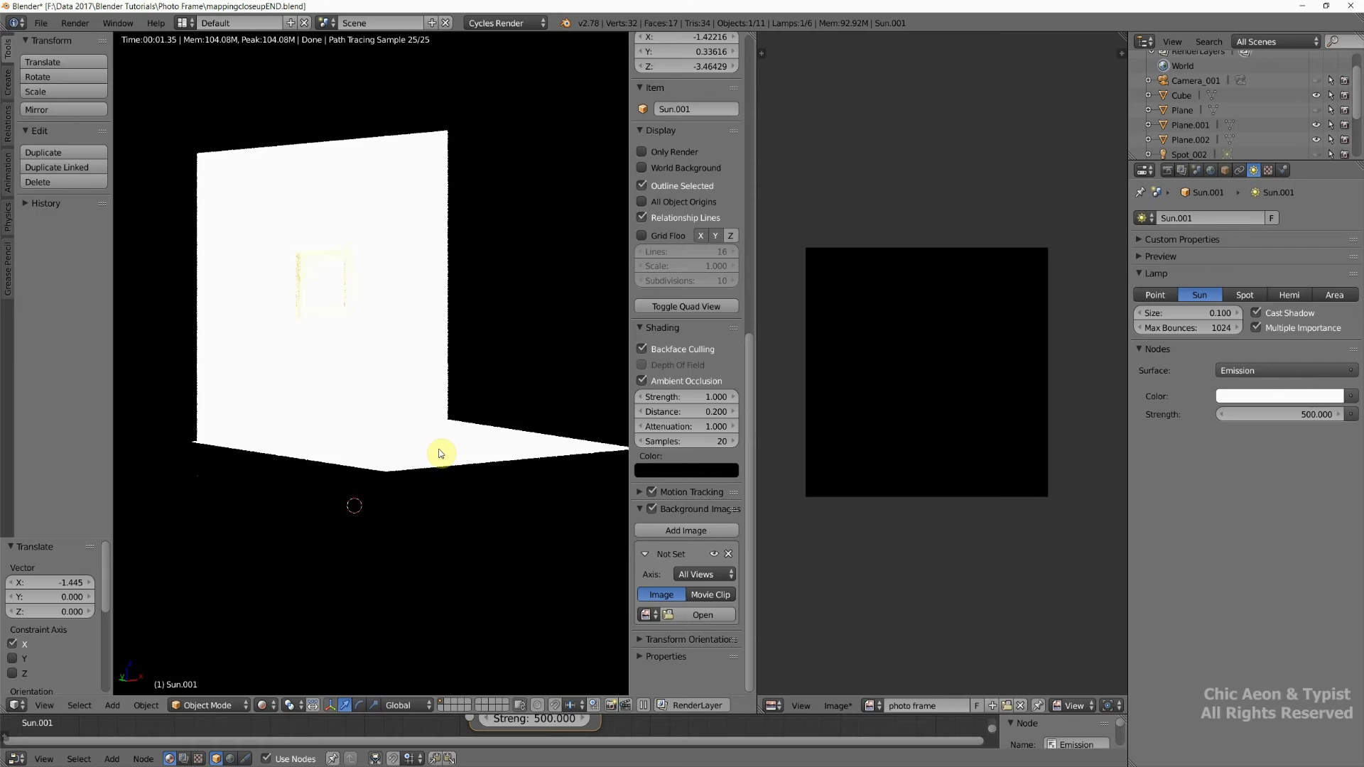
pyautogui.click(1299, 413)
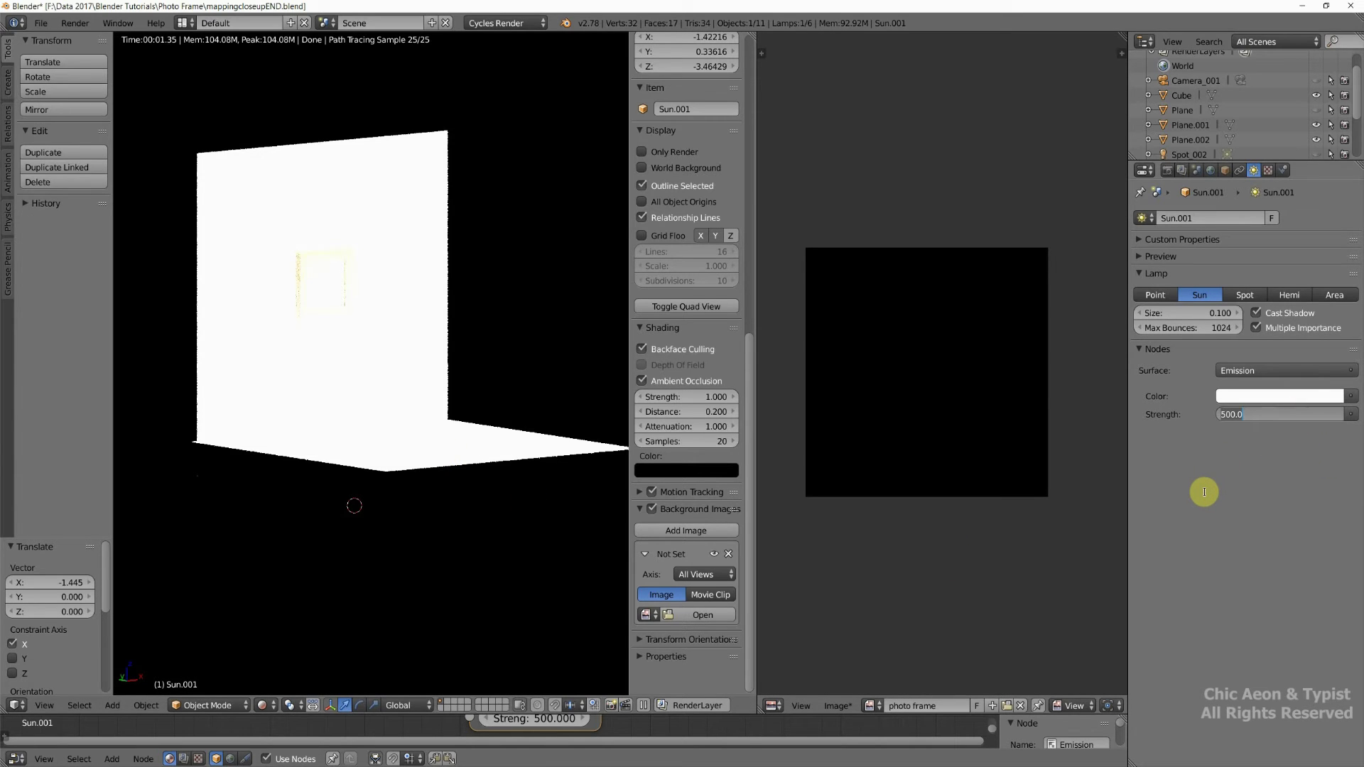
pyautogui.write('200')
pyautogui.press('Return')
pyautogui.click(1287, 418)
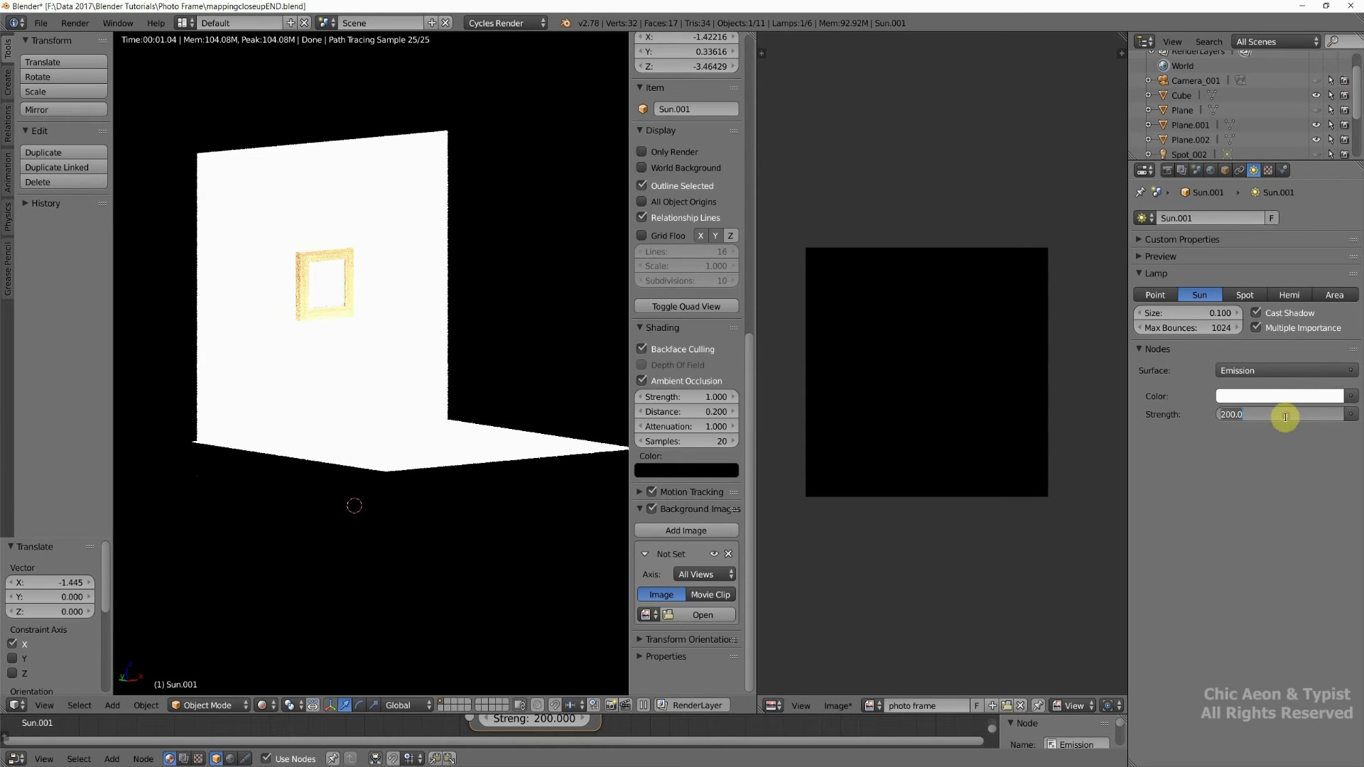
pyautogui.write('1')
pyautogui.press('Return')
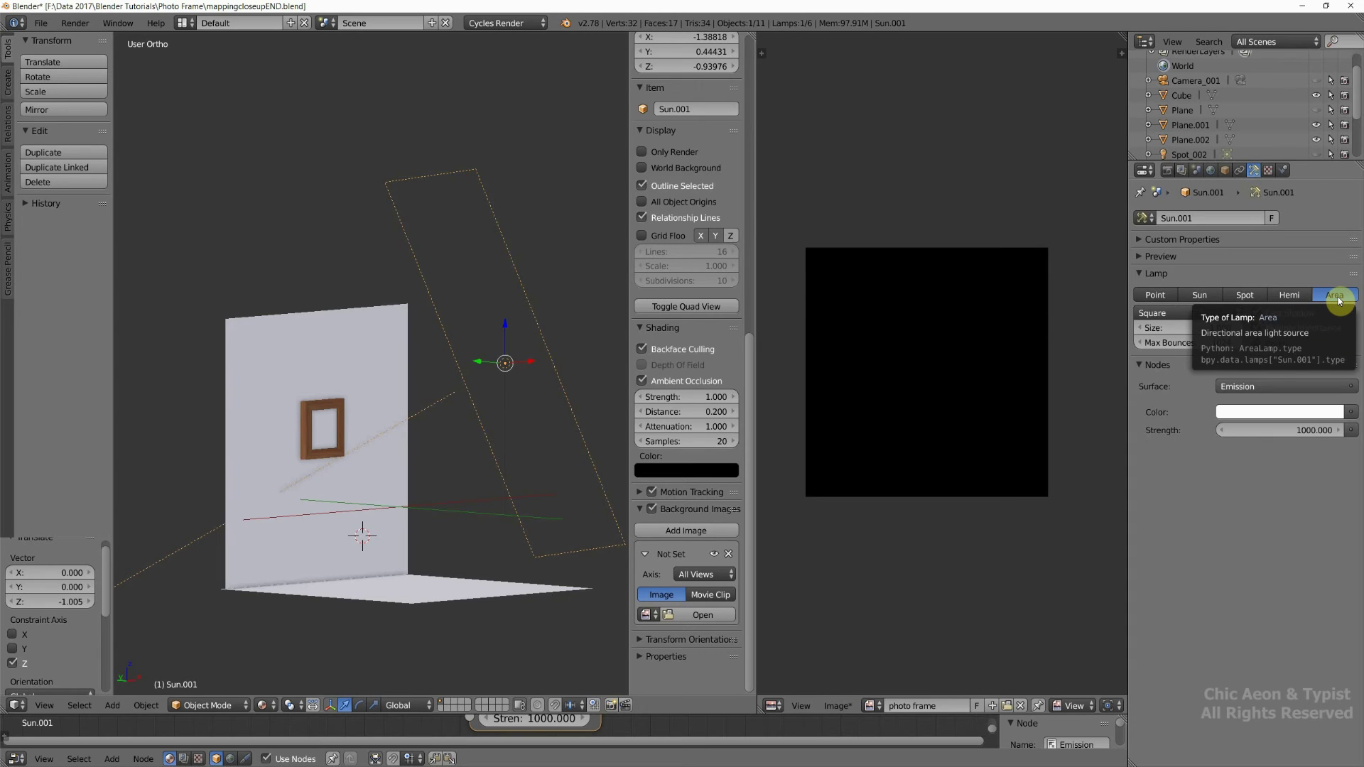
# - Switch the lamp's type to Sun for comparison and return it to Area
pyautogui.click(1201, 297)
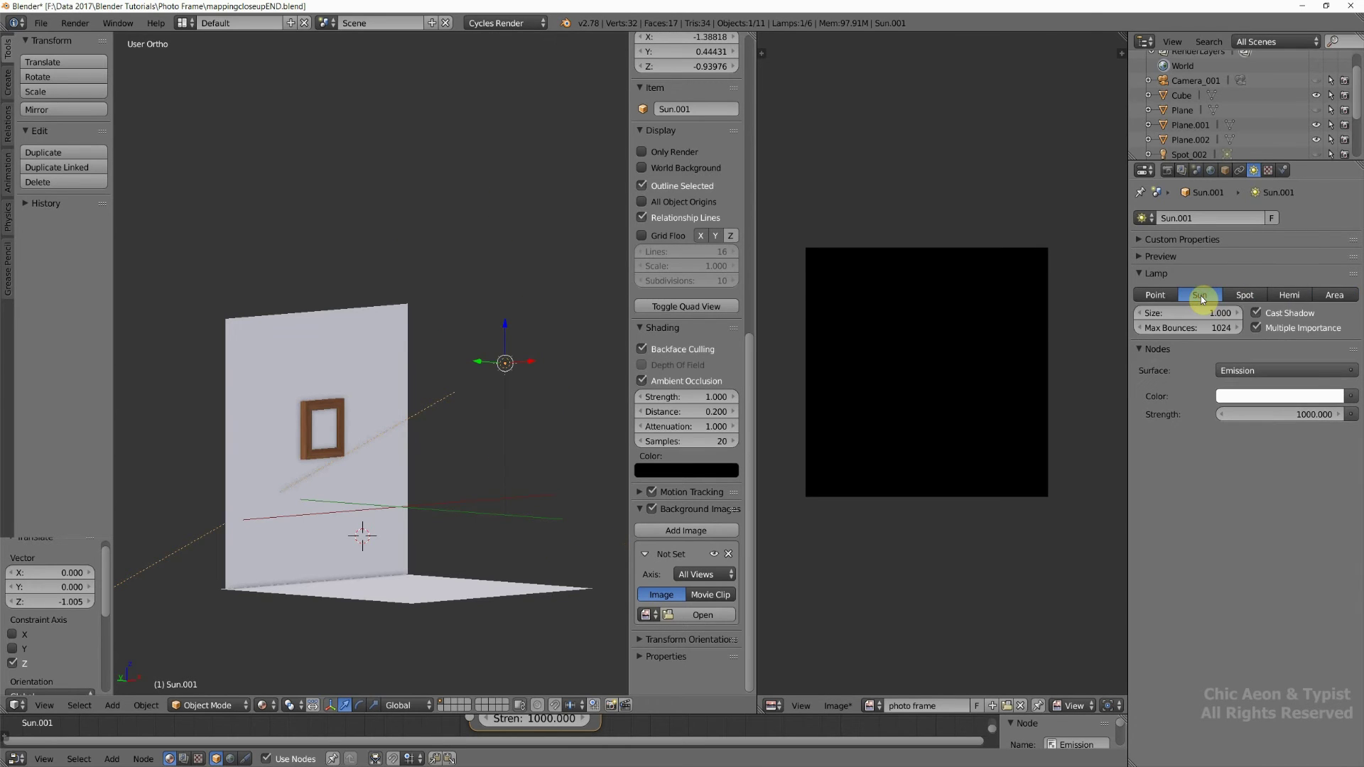
pyautogui.click(1336, 297)
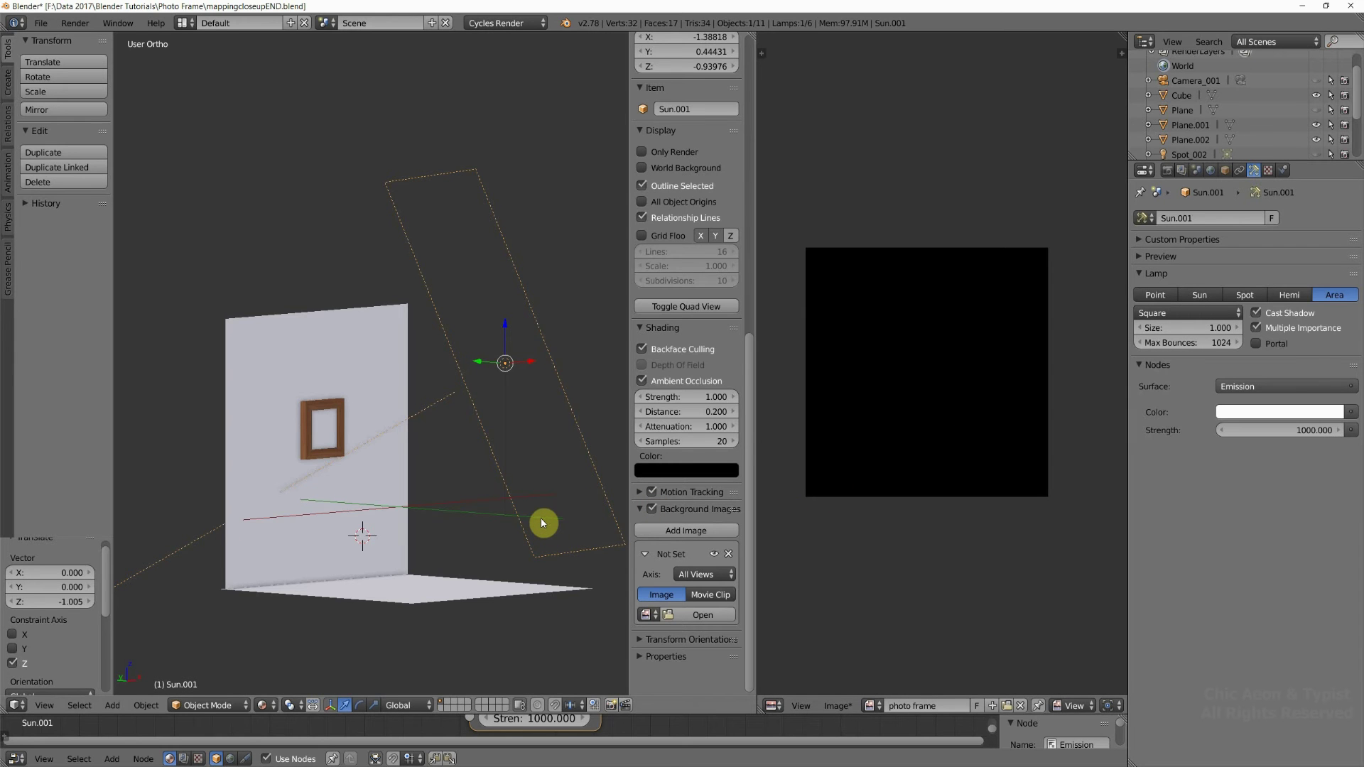
# - Check the lamp's placement from the side and in an angled view, and preview the picture frame up close in Rendered shading
pyautogui.press('KP_1')
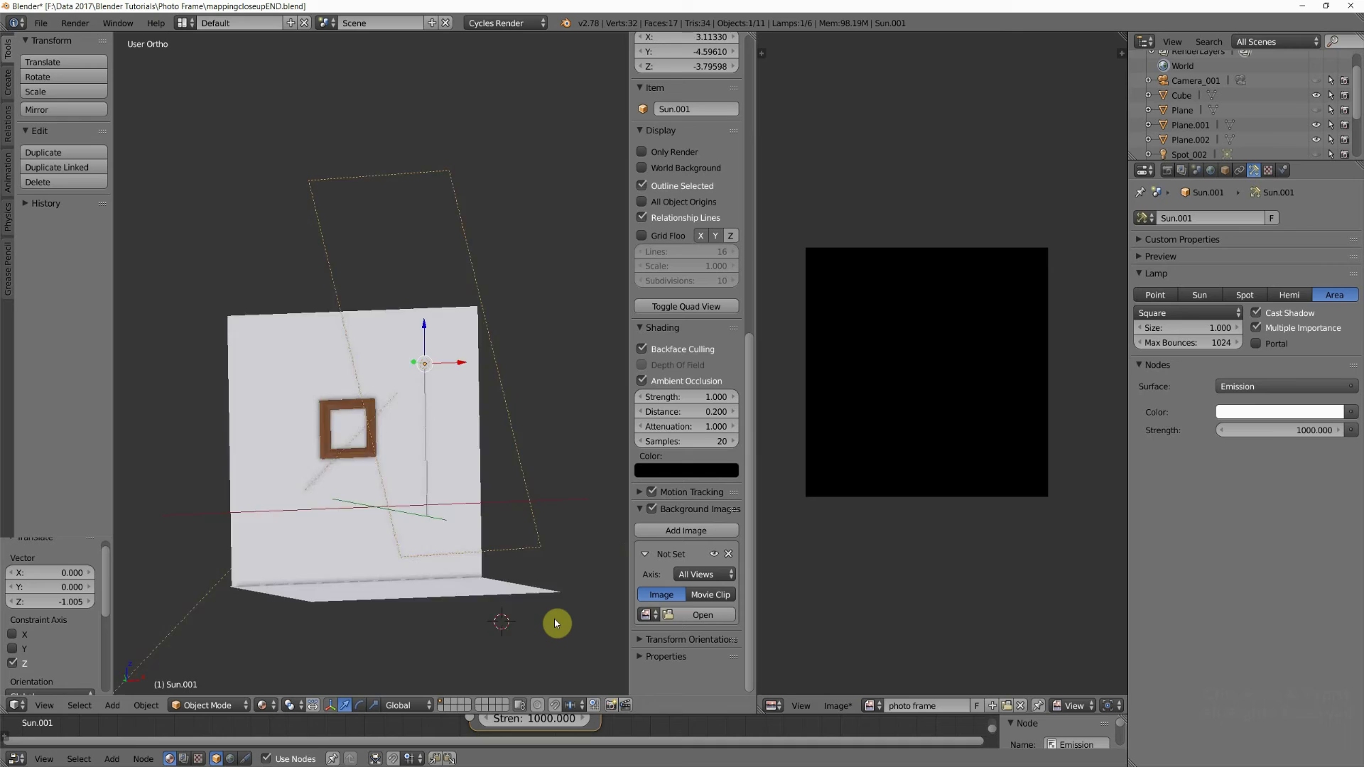
pyautogui.press('KP_3')
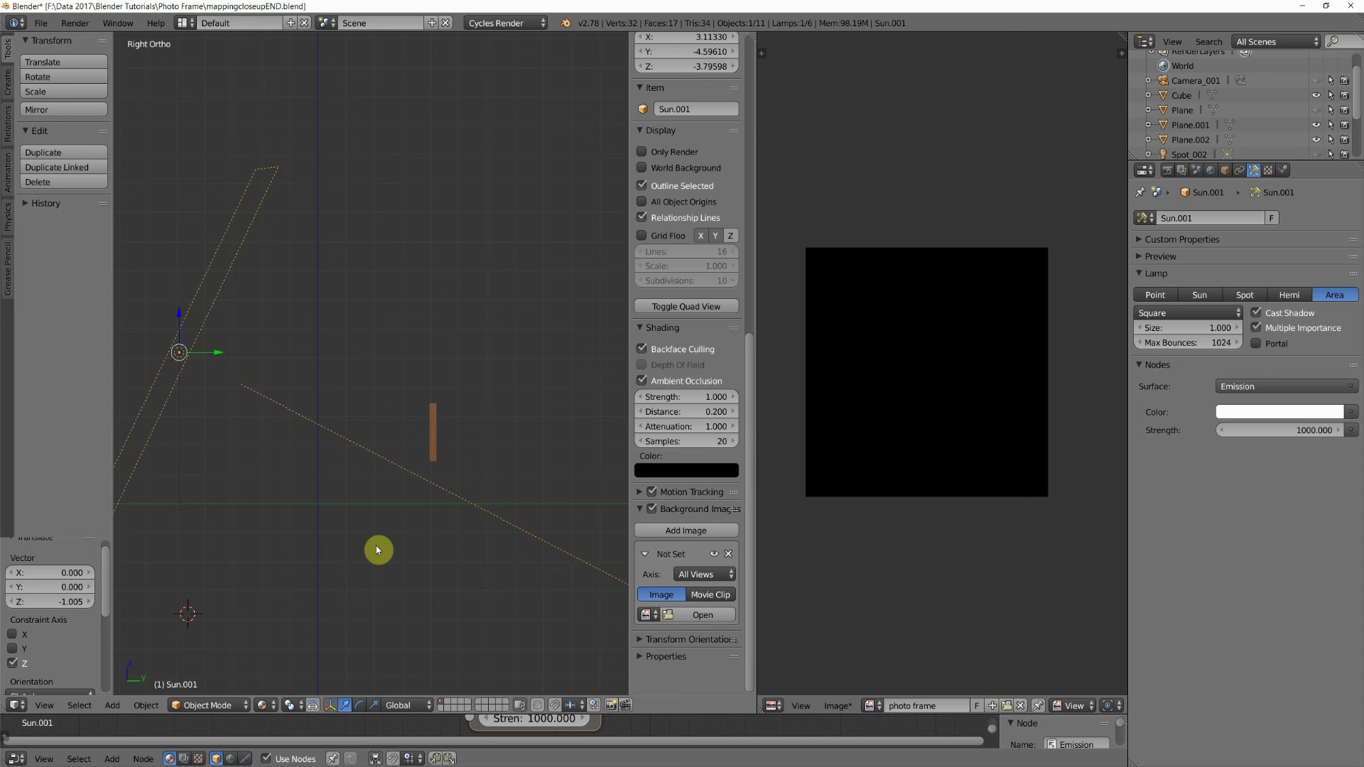
pyautogui.moveTo(376, 551); pyautogui.dragTo(566, 560, button='middle')
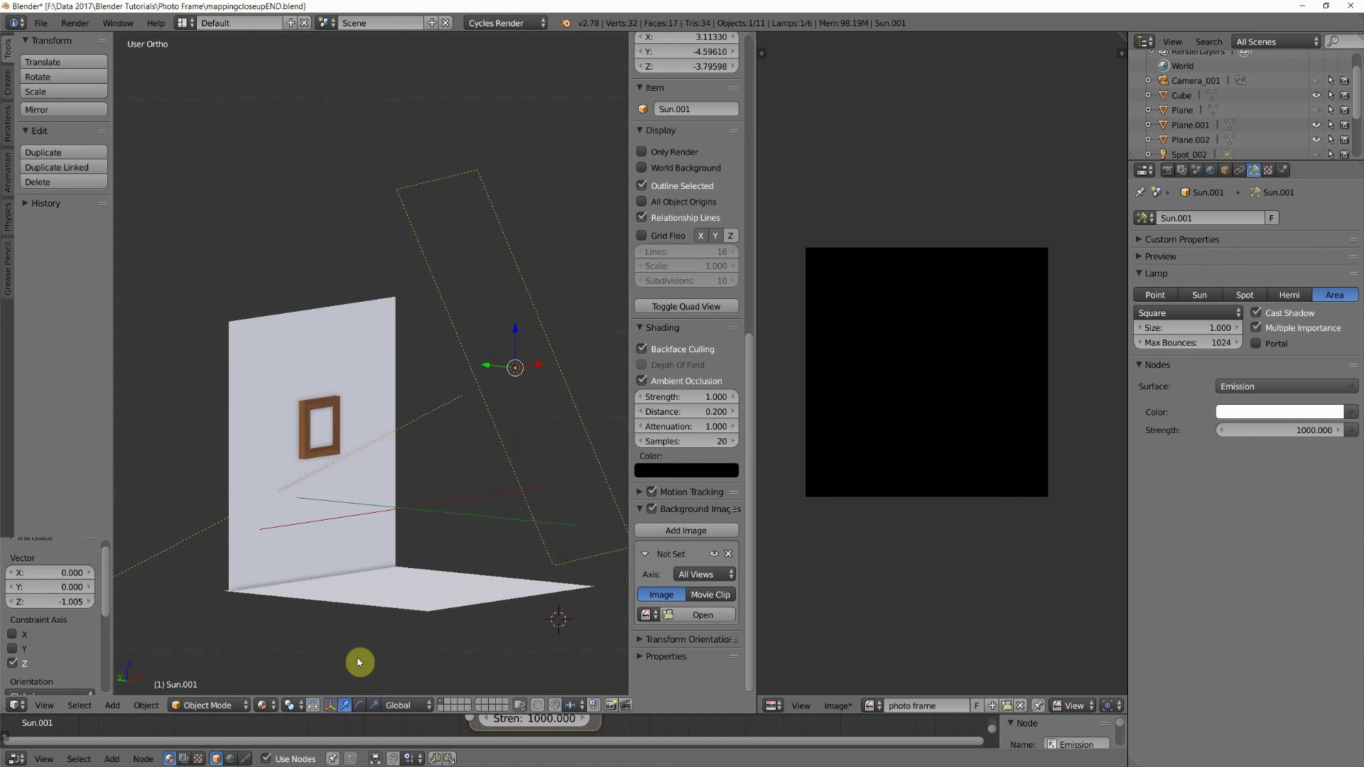
pyautogui.click(272, 705)
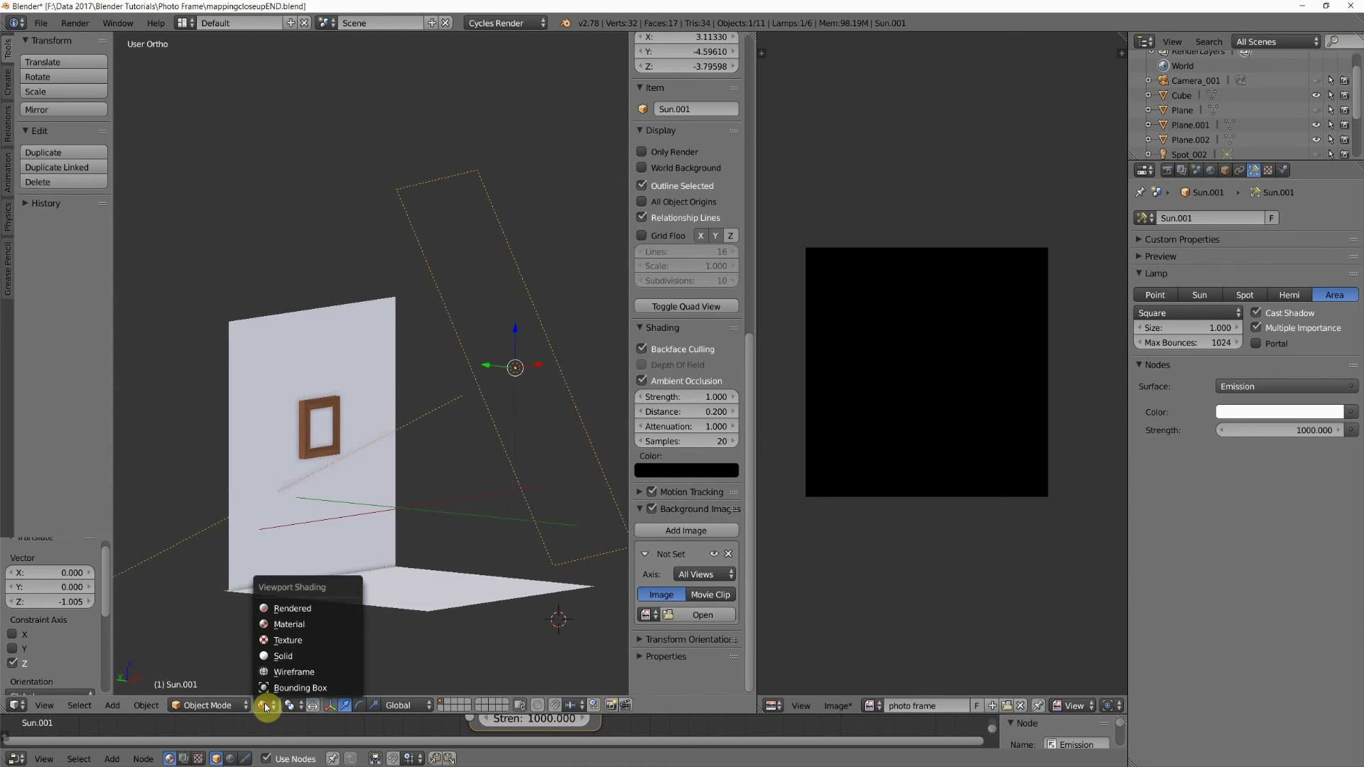
pyautogui.click(291, 610)
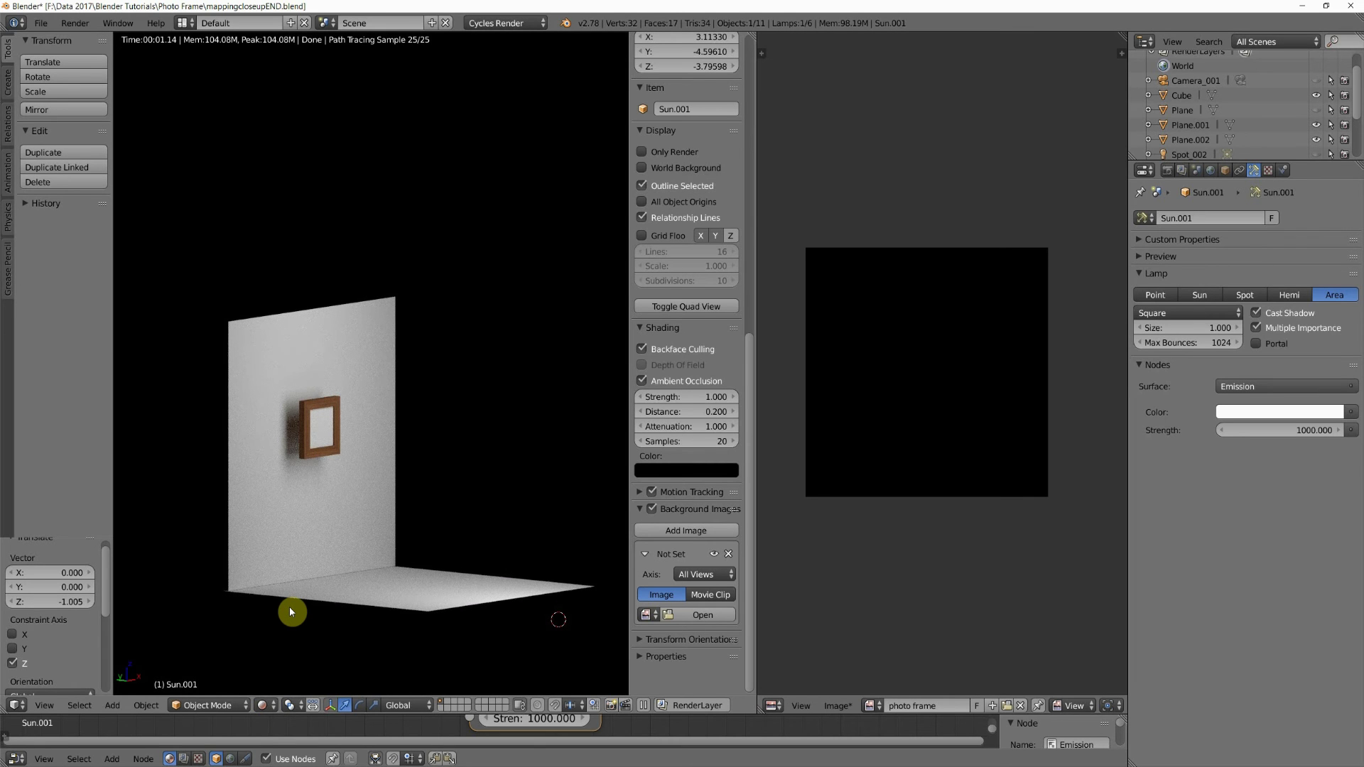
pyautogui.scroll(5, 300, 570)
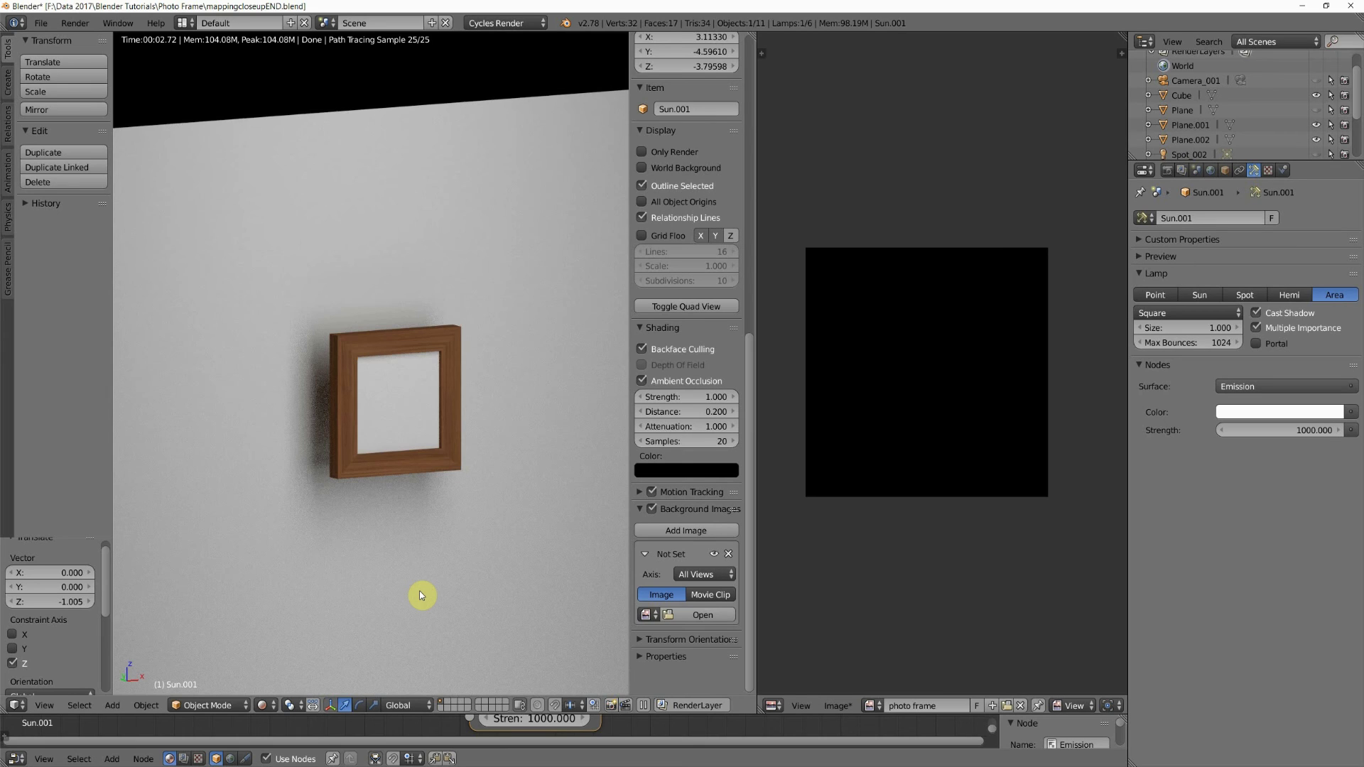
# - Open the scene's render settings at the Bake section
pyautogui.click(1168, 171)
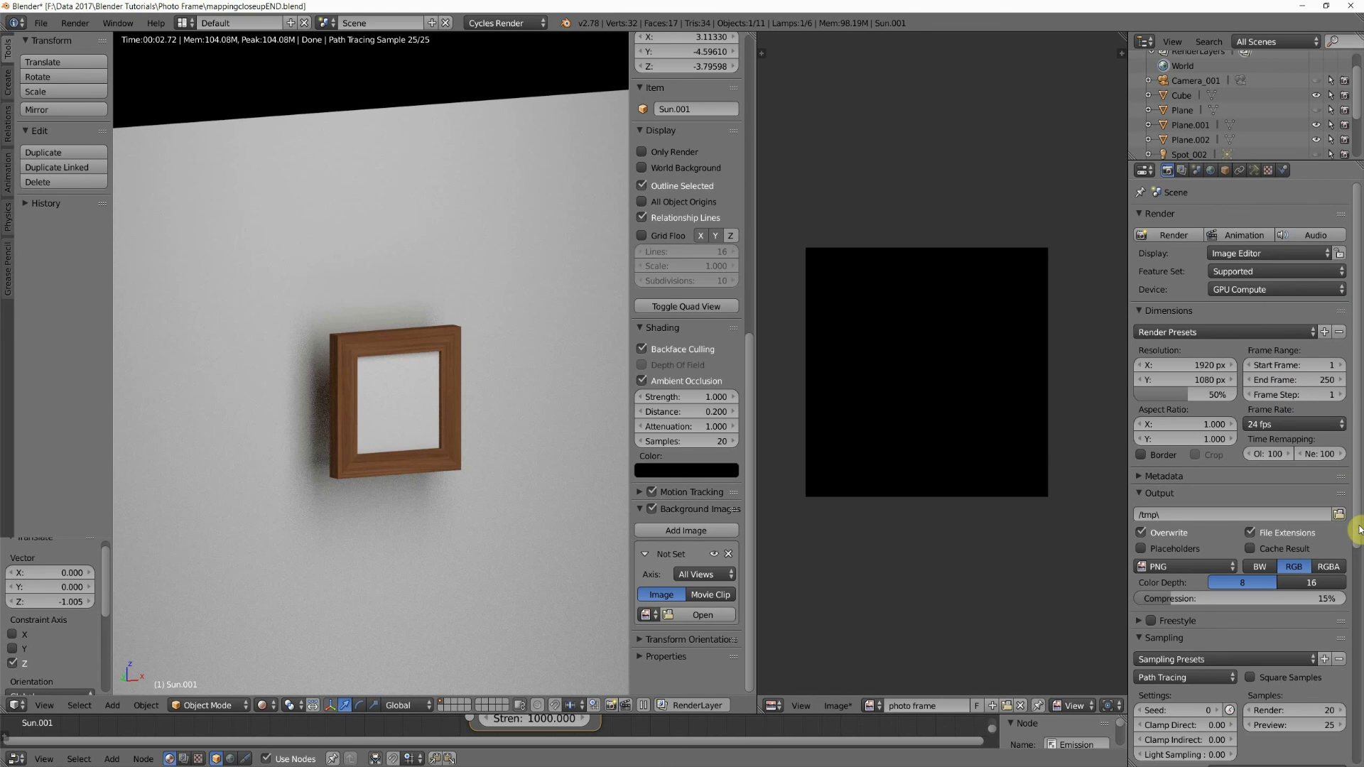
pyautogui.moveTo(1355, 526); pyautogui.dragTo(1356, 661)
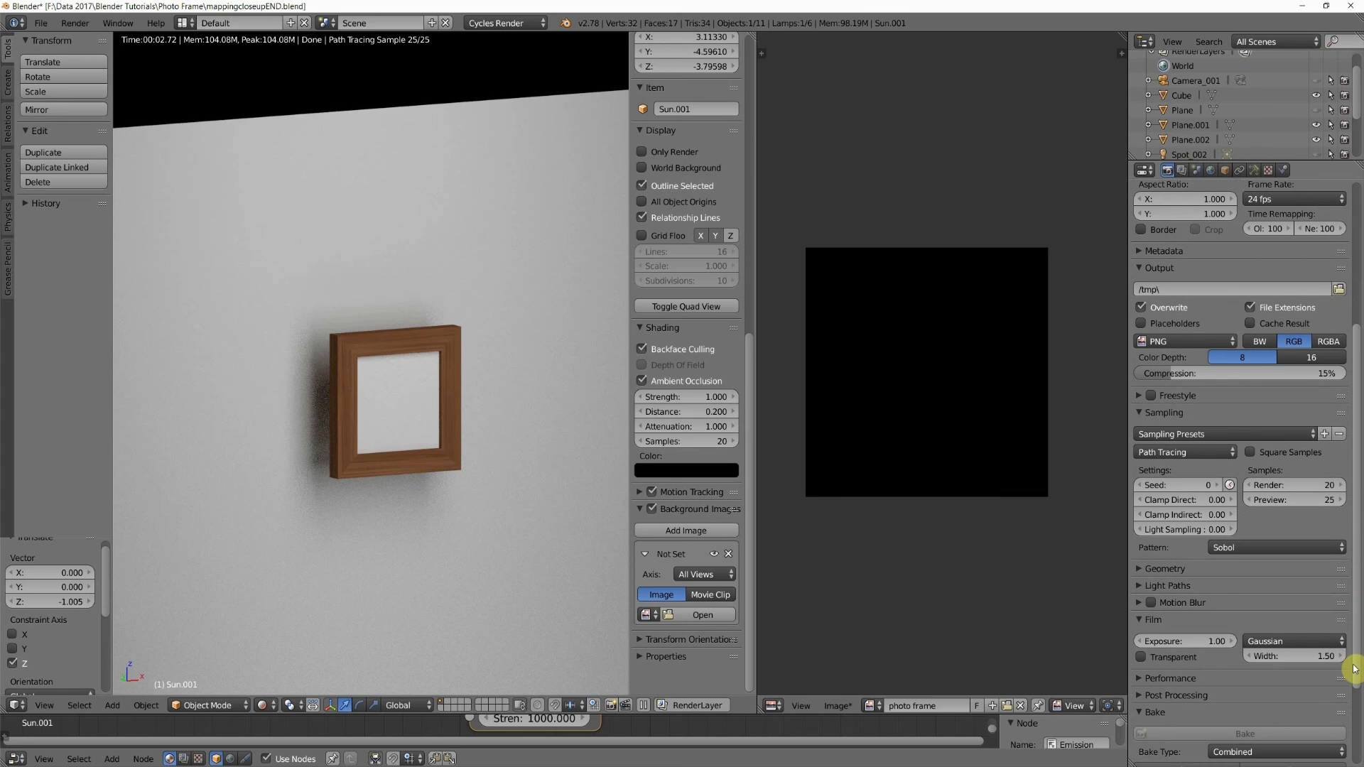